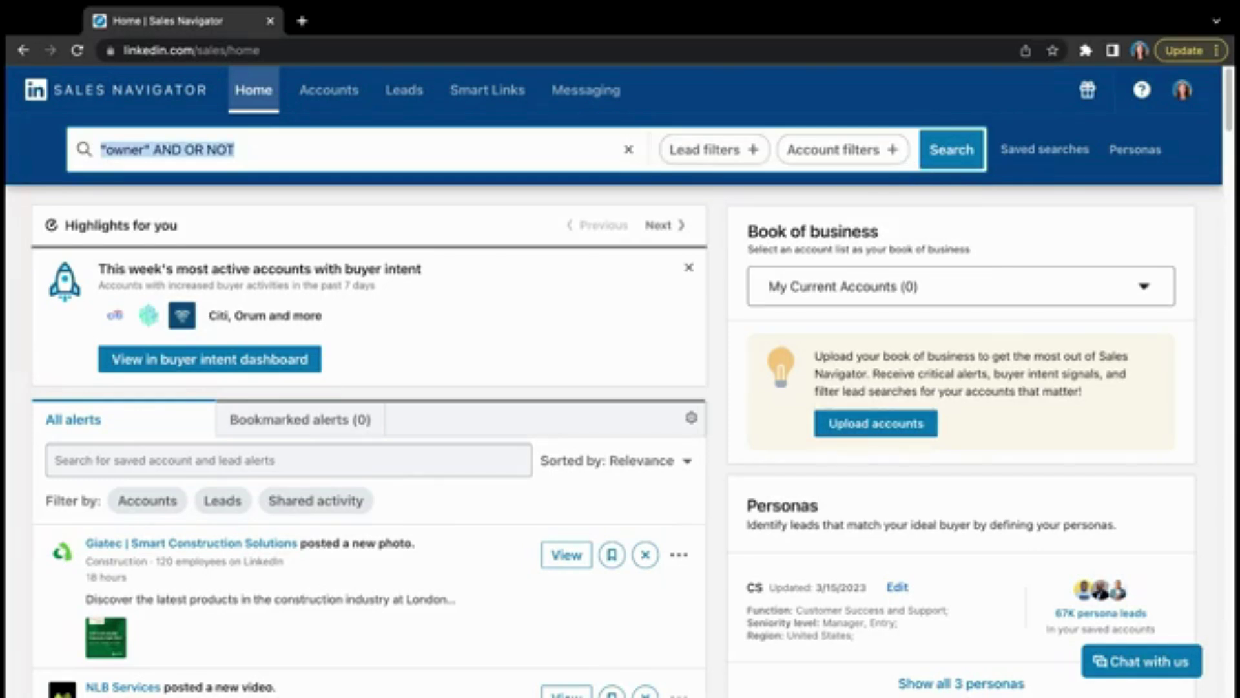
- Clear the keyword search on the home page and open the full set of lead filters
{"action": "key", "text": "BackSpace"}
{"action": "left_click", "coordinate": [326, 125]}
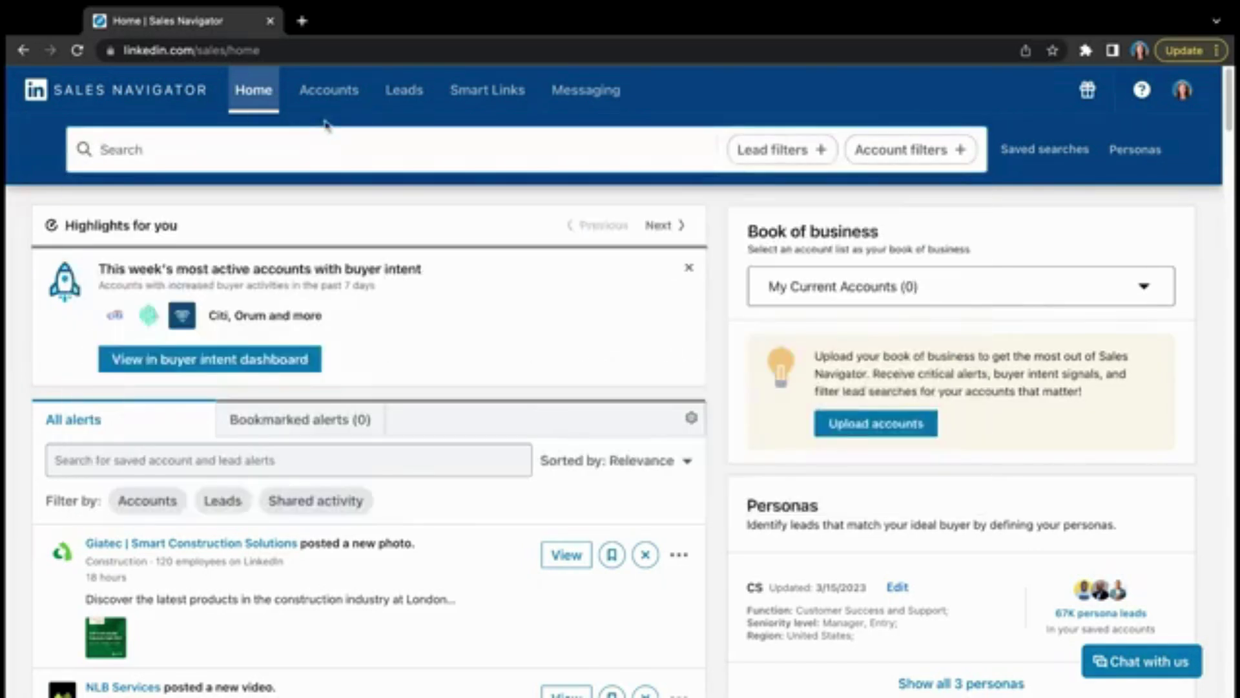
{"action": "left_click", "coordinate": [757, 152]}
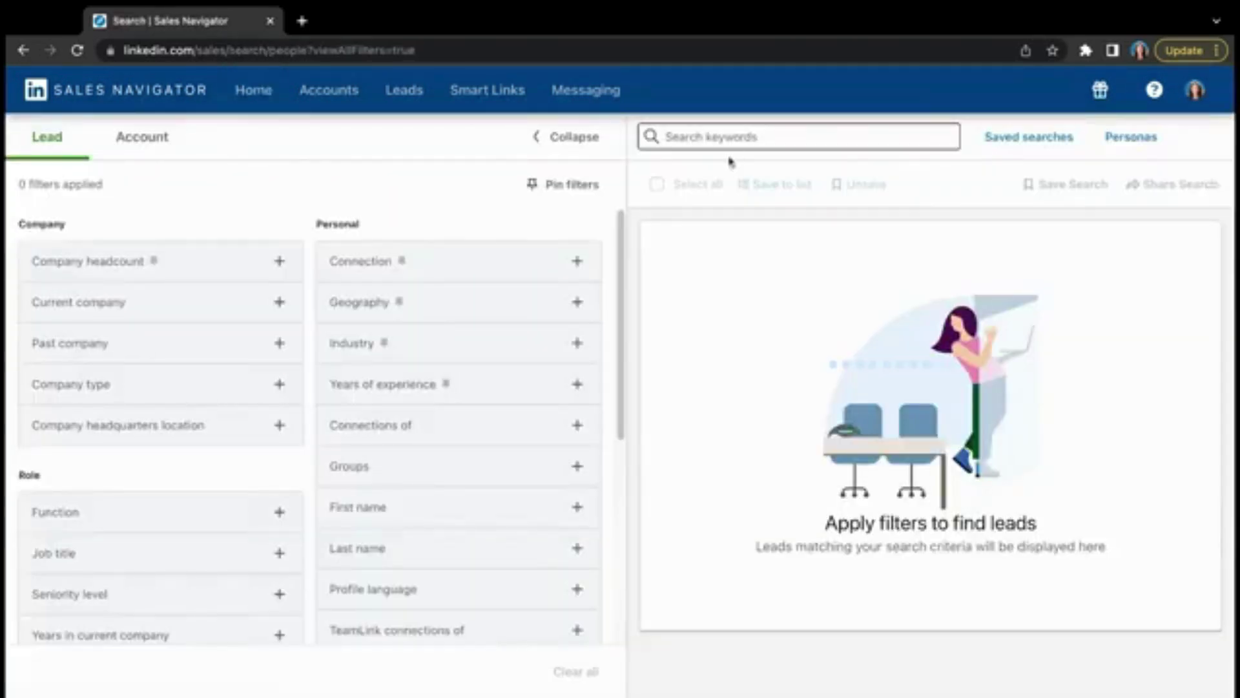
- Filter the leads to 2nd Degree Connections at companies with a headcount of 11-50
{"action": "left_click", "coordinate": [383, 267]}
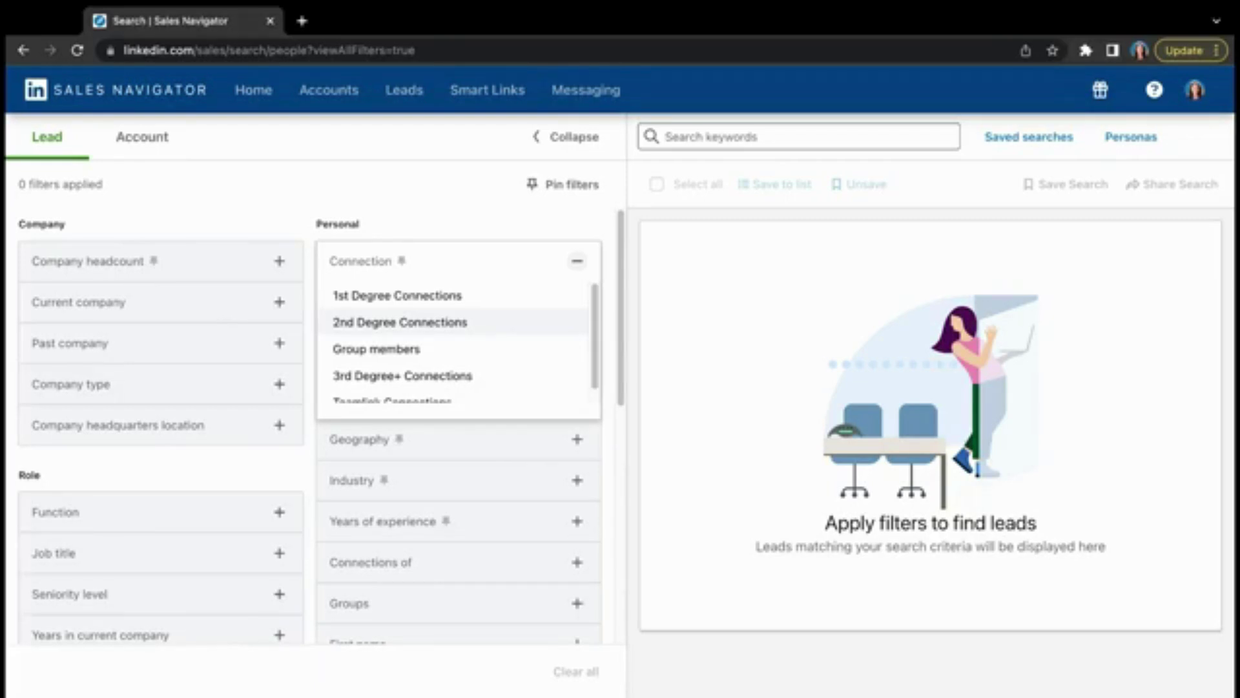
{"action": "left_click", "coordinate": [400, 321]}
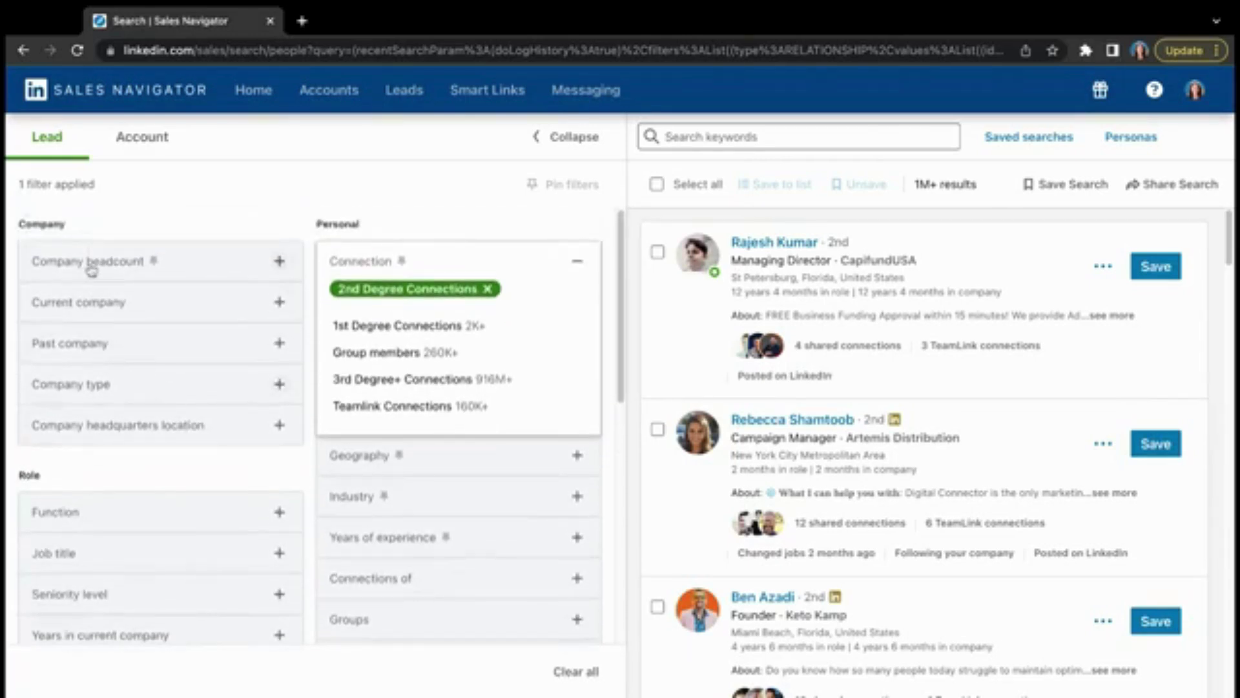
{"action": "left_click", "coordinate": [91, 269]}
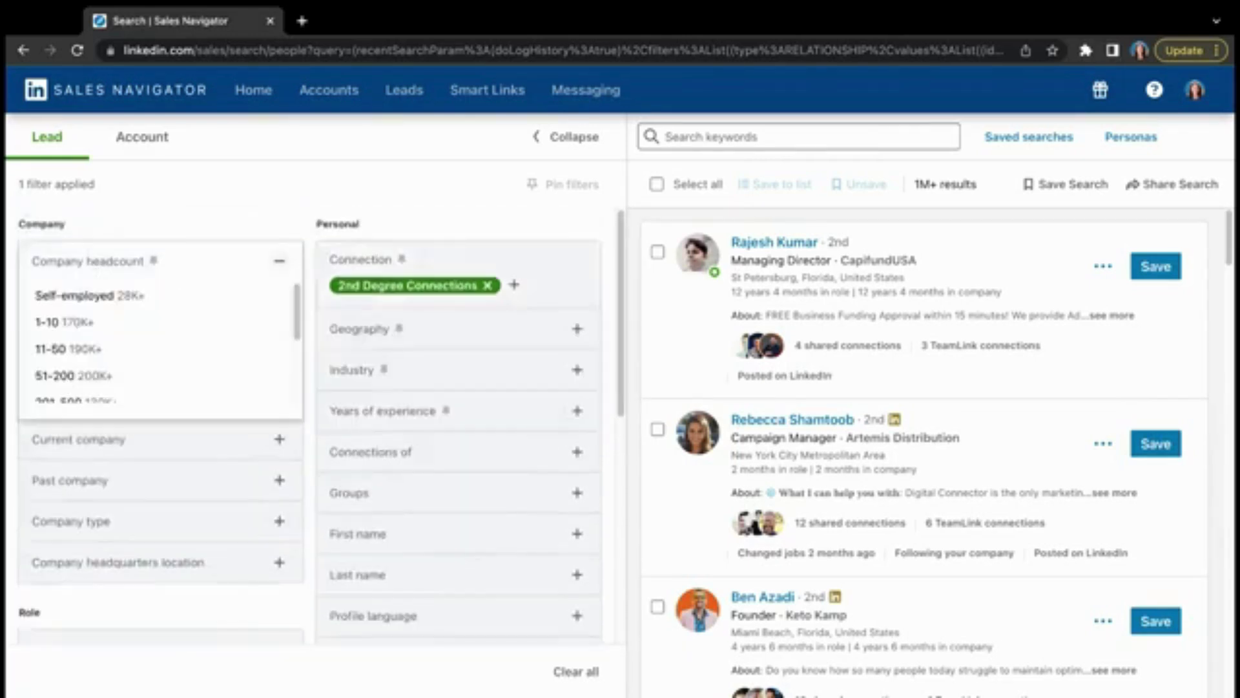
{"action": "left_click", "coordinate": [69, 349]}
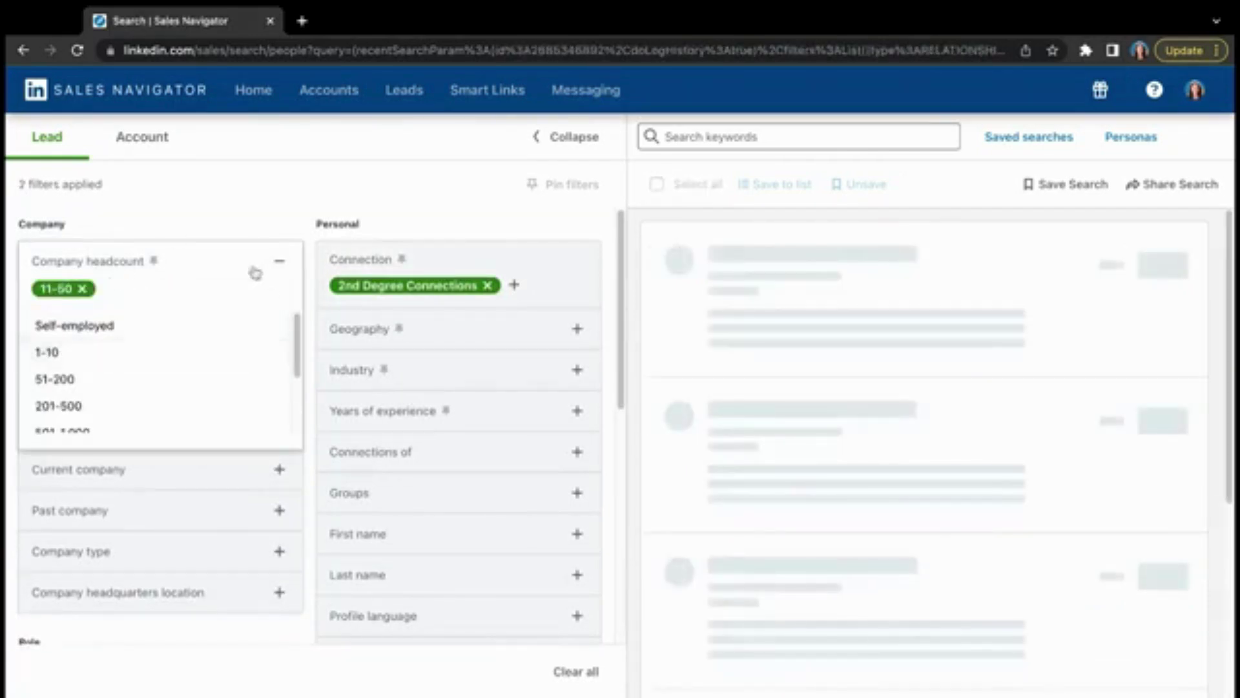
- Limit the leads to those with 3 to 5 years of experience
{"action": "scroll", "coordinate": [314, 431], "scroll_direction": "down", "scroll_amount": 3}
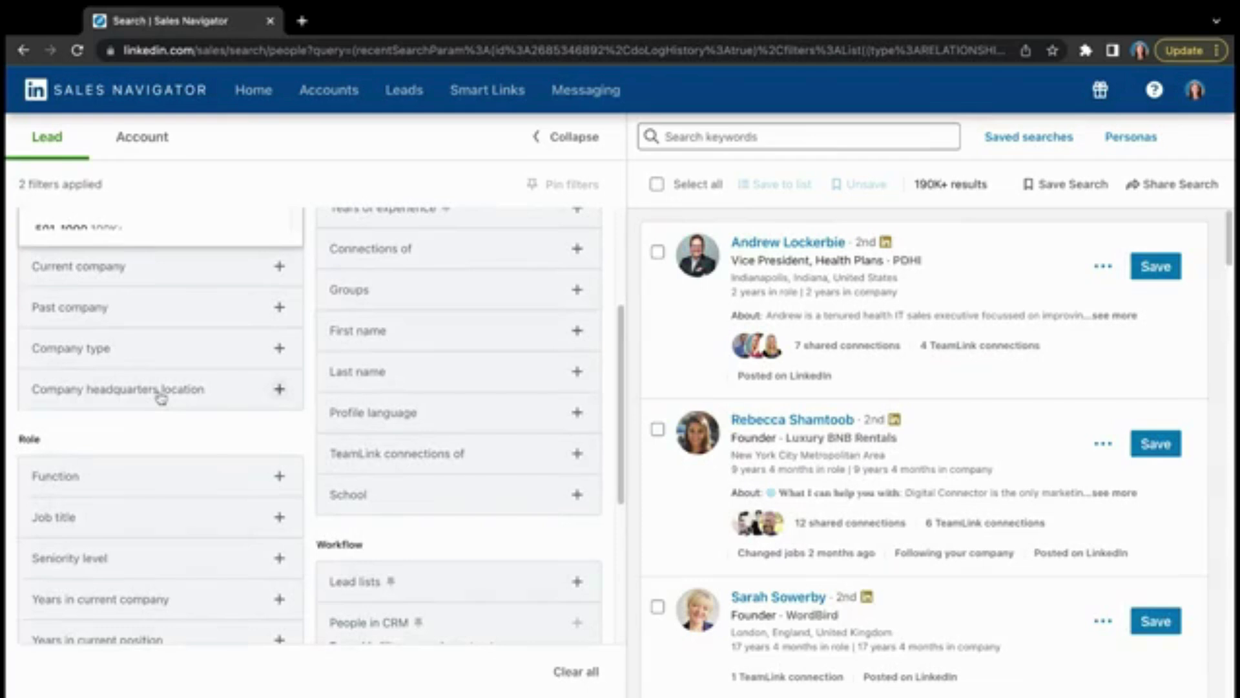
{"action": "scroll", "coordinate": [161, 399], "scroll_direction": "down", "scroll_amount": 2}
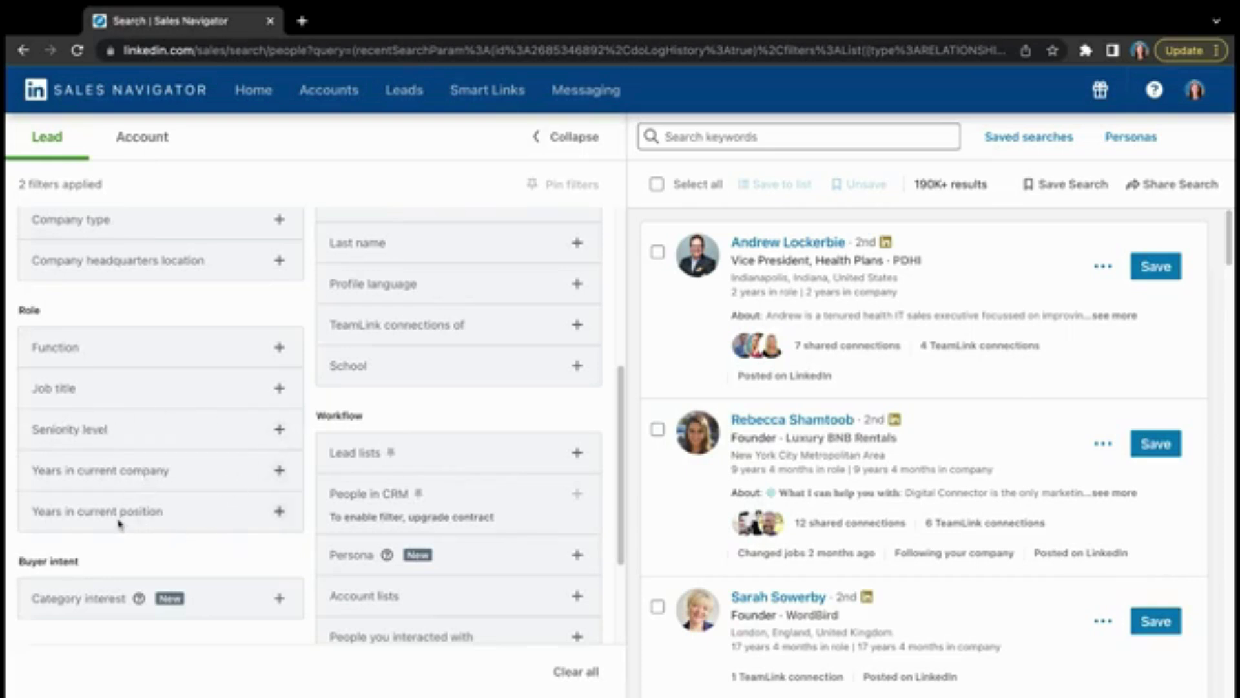
{"action": "scroll", "coordinate": [334, 472], "scroll_direction": "up", "scroll_amount": 3}
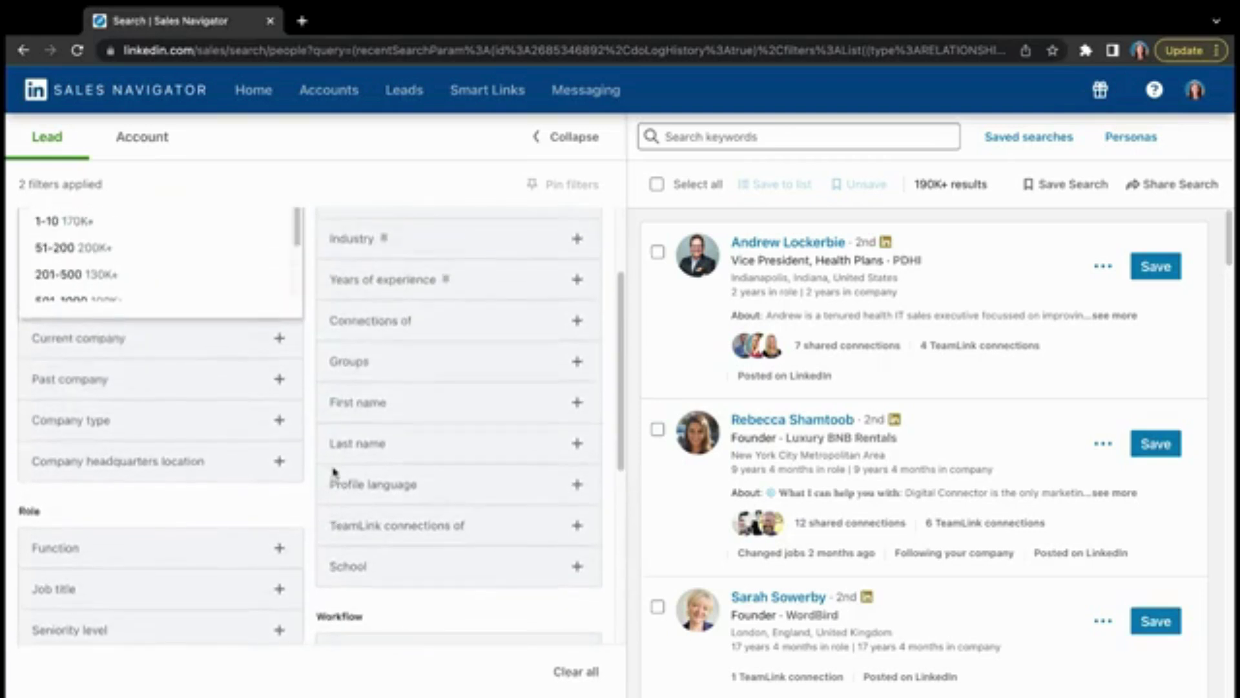
{"action": "left_click", "coordinate": [409, 285]}
{"action": "left_click", "coordinate": [362, 367]}
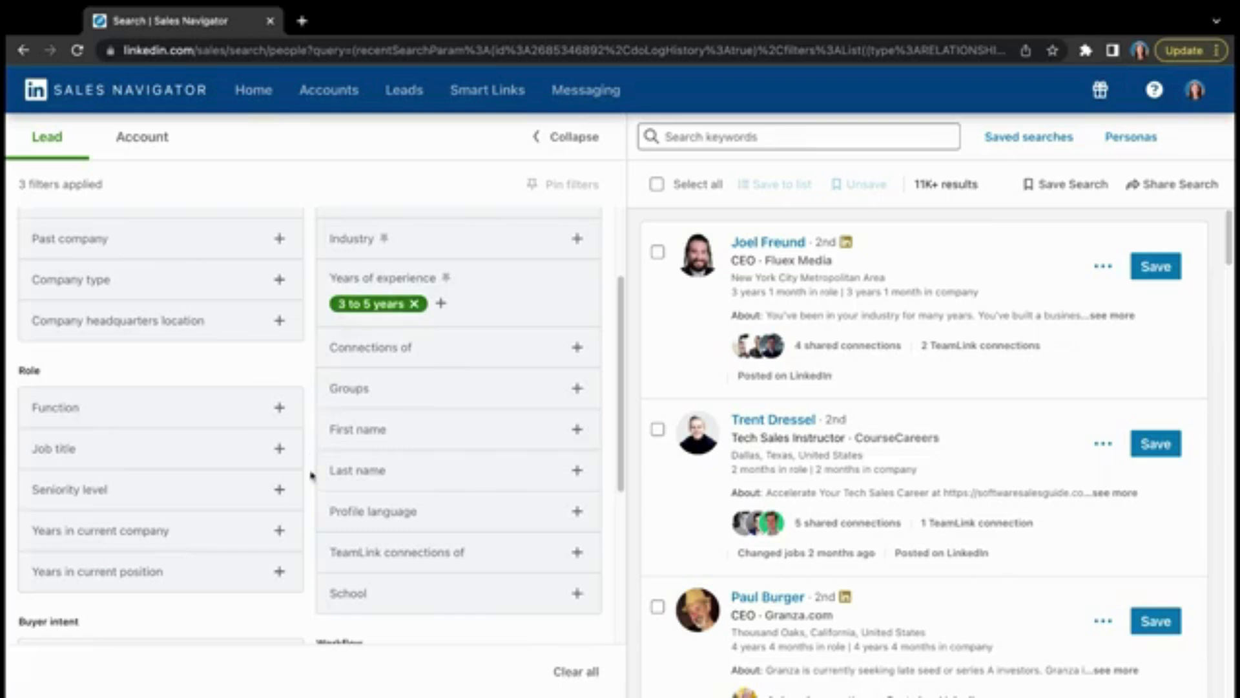
- Exclude the Financial Services industry from the lead search
{"action": "scroll", "coordinate": [312, 478], "scroll_direction": "down", "scroll_amount": 2}
{"action": "scroll", "coordinate": [312, 478], "scroll_direction": "down", "scroll_amount": 3}
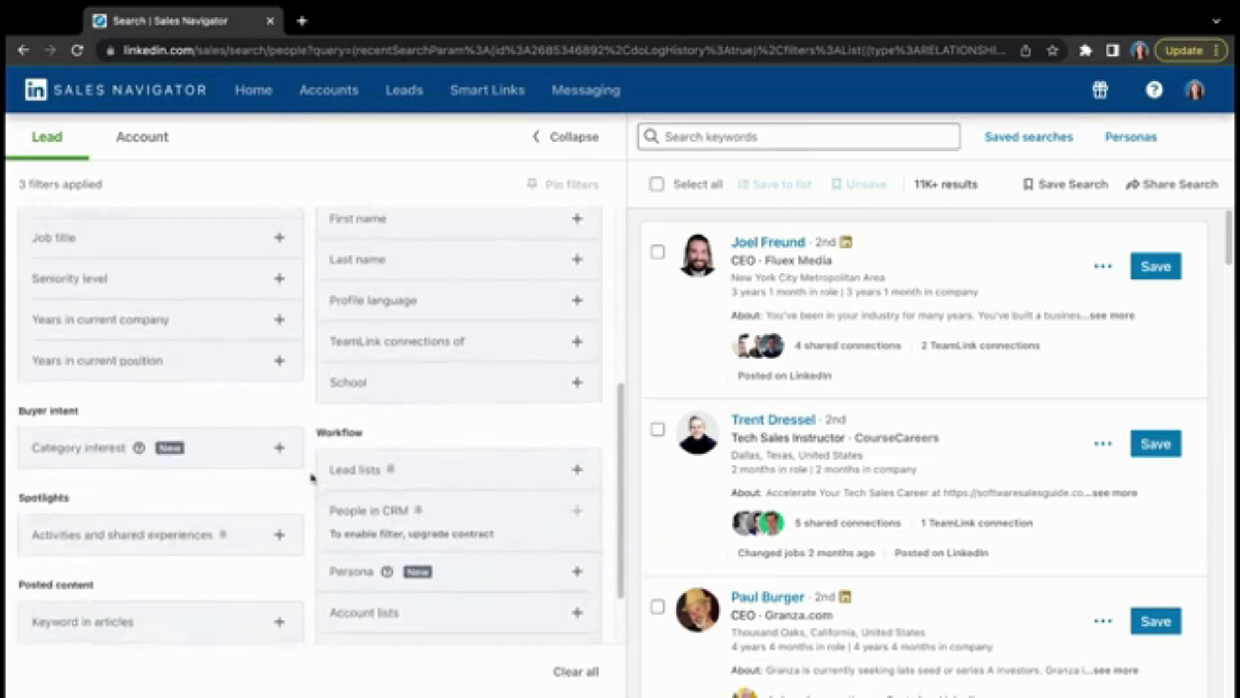
{"action": "scroll", "coordinate": [312, 478], "scroll_direction": "up", "scroll_amount": 5}
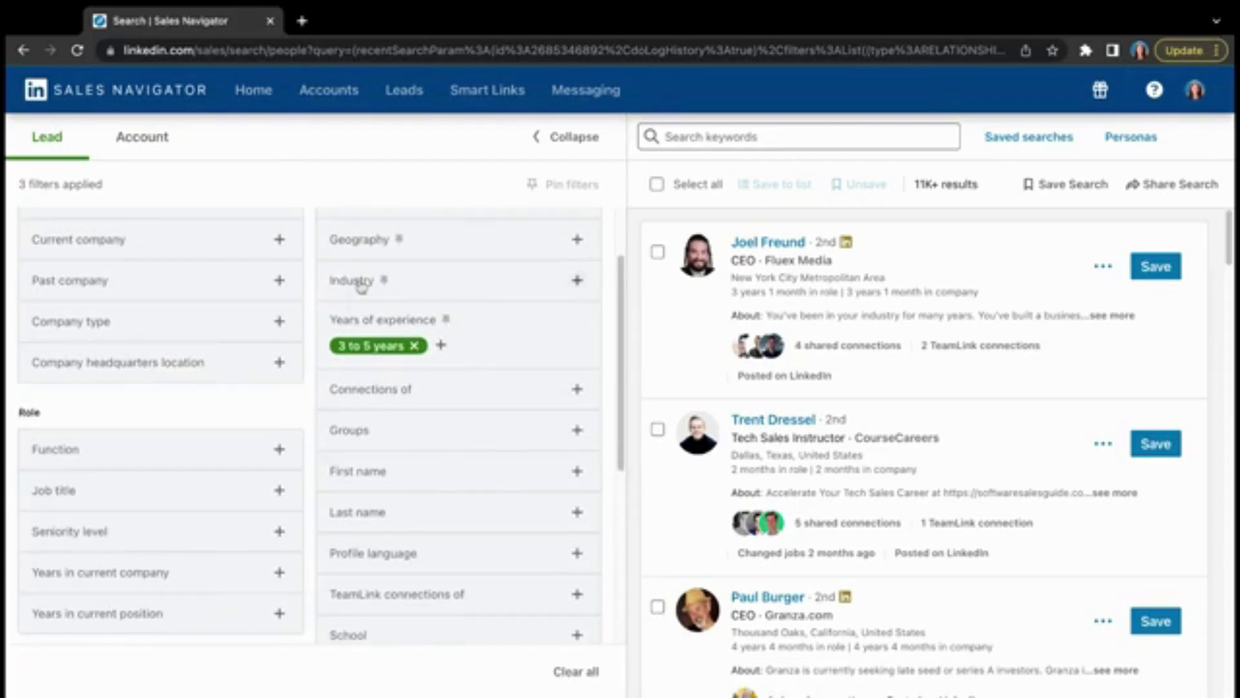
{"action": "left_click", "coordinate": [360, 282]}
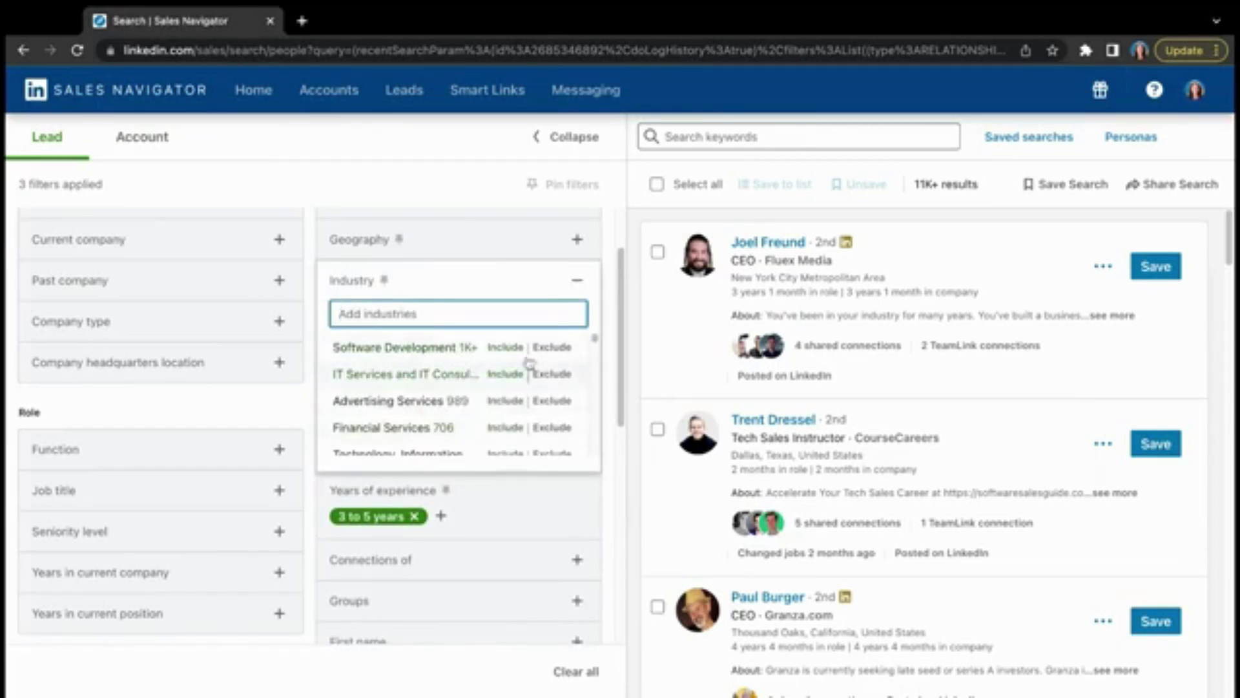
{"action": "left_click", "coordinate": [565, 430]}
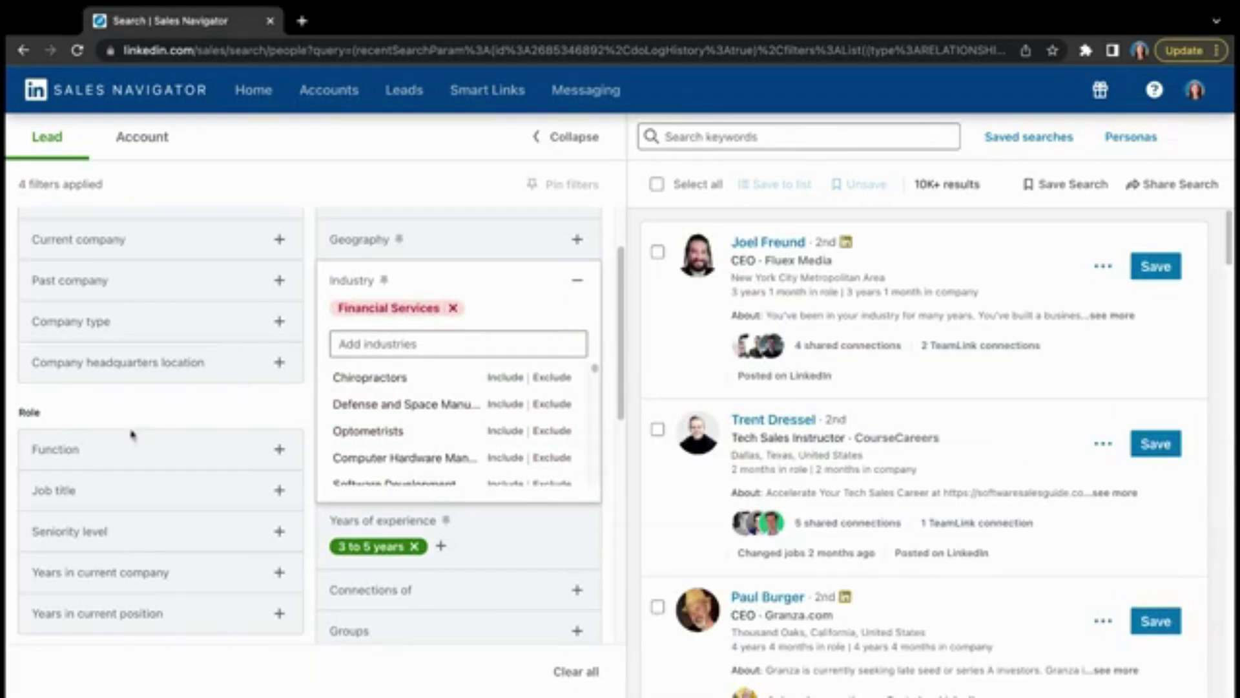
- Filter the leads by the current job titles Owner and Director
{"action": "left_click", "coordinate": [64, 497]}
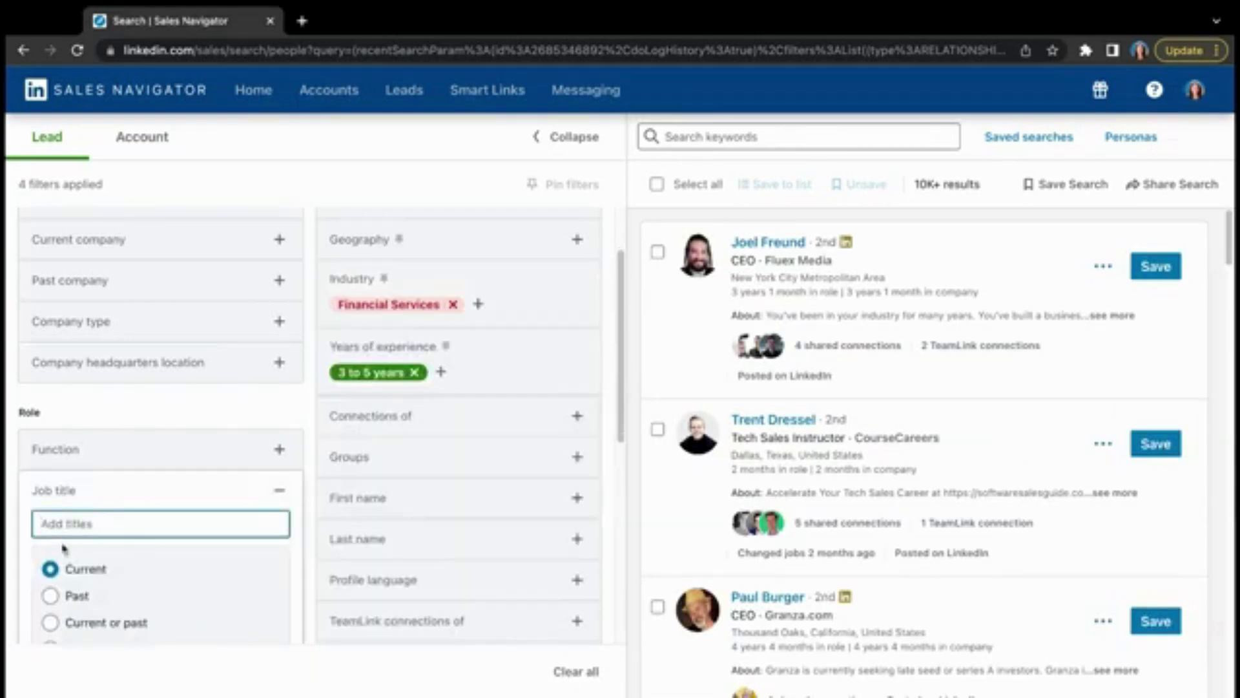
{"action": "scroll", "coordinate": [127, 560], "scroll_direction": "down", "scroll_amount": 3}
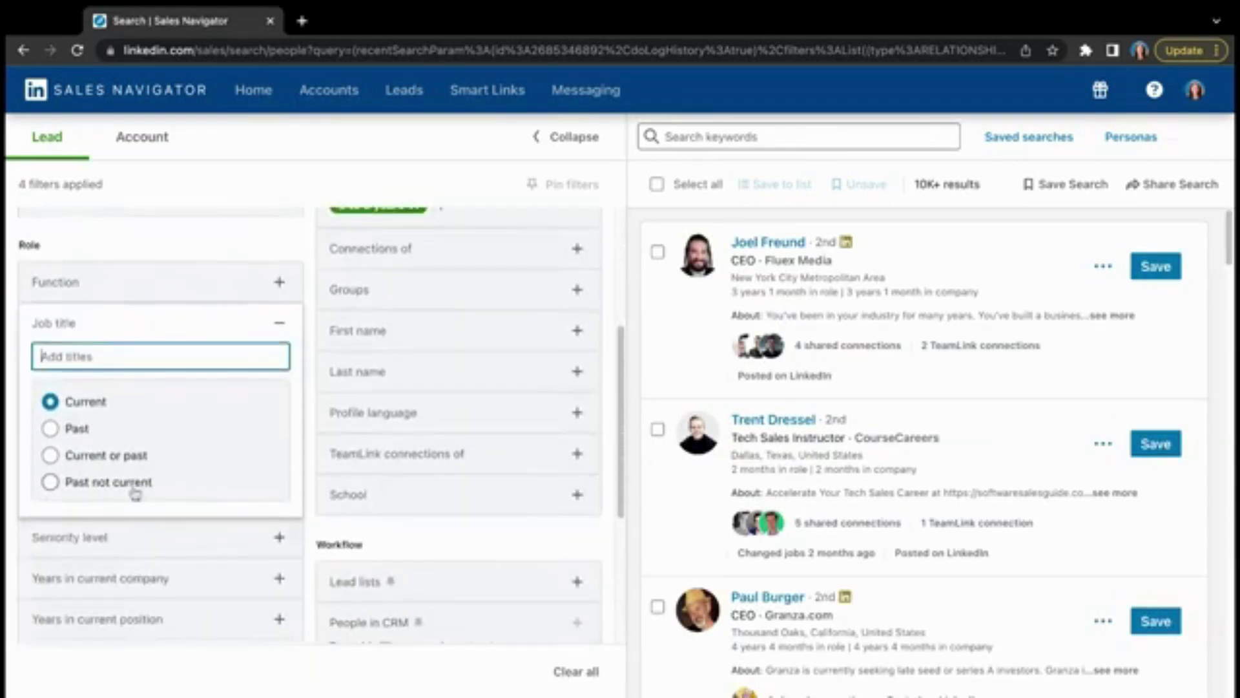
{"action": "type", "text": "owner"}
{"action": "left_click", "coordinate": [208, 390]}
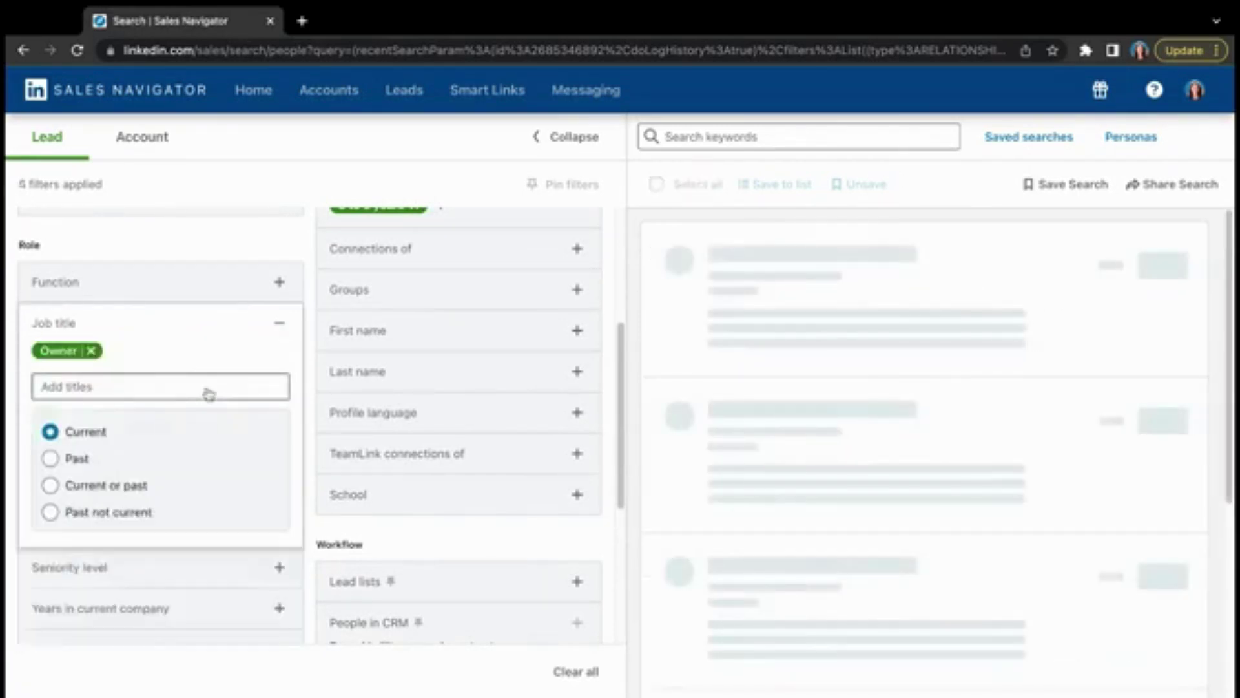
{"action": "left_click", "coordinate": [176, 391]}
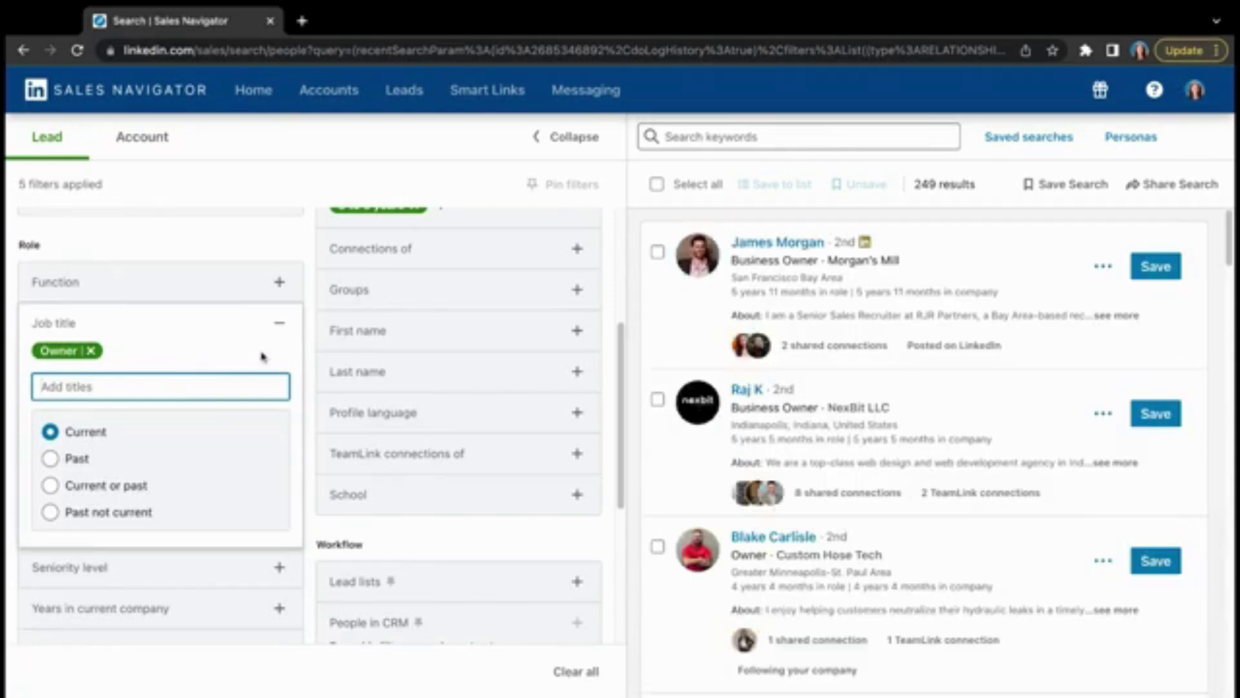
{"action": "type", "text": "direct"}
{"action": "left_click", "coordinate": [208, 421]}
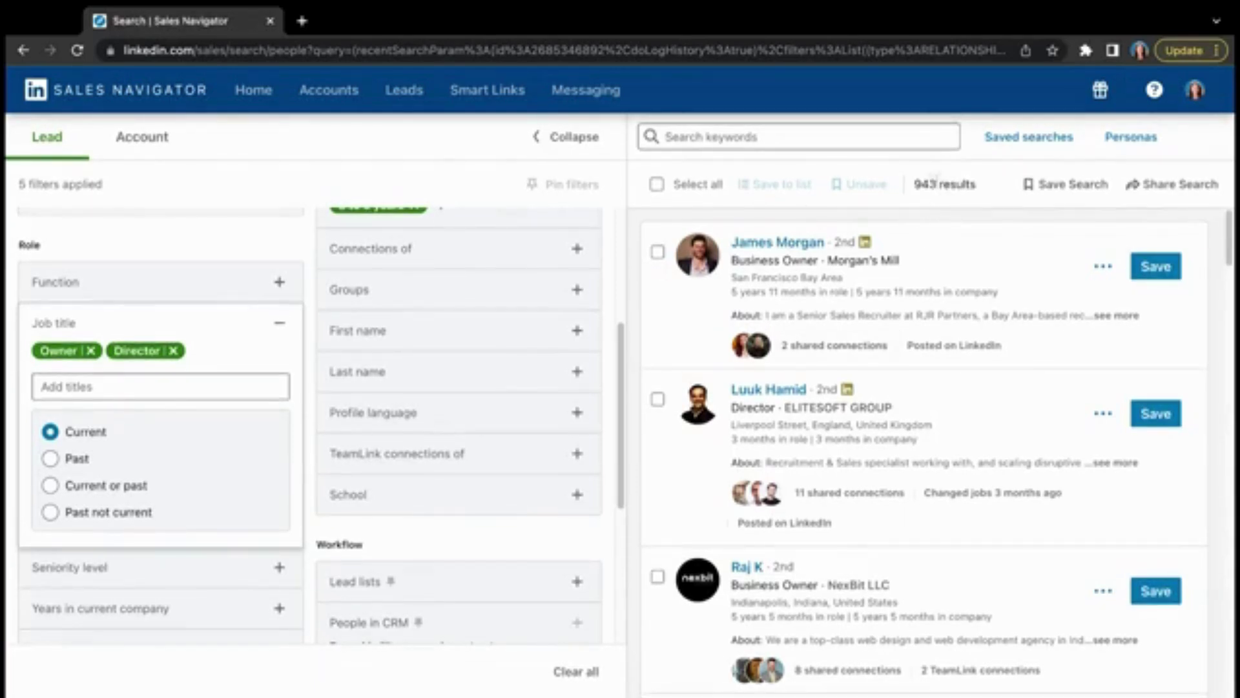
- Review the first page of matching leads and the filters applied to the search
{"action": "scroll", "coordinate": [897, 288], "scroll_direction": "down", "scroll_amount": 15}
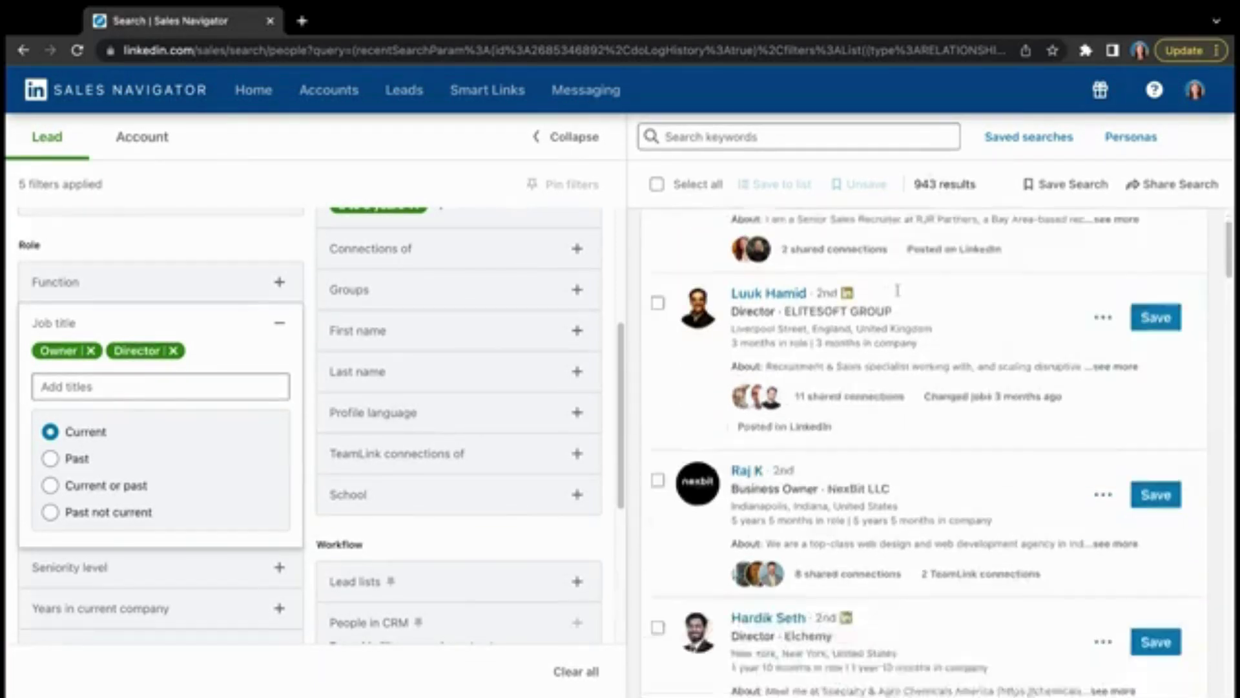
{"action": "scroll", "coordinate": [897, 387], "scroll_direction": "down", "scroll_amount": 5}
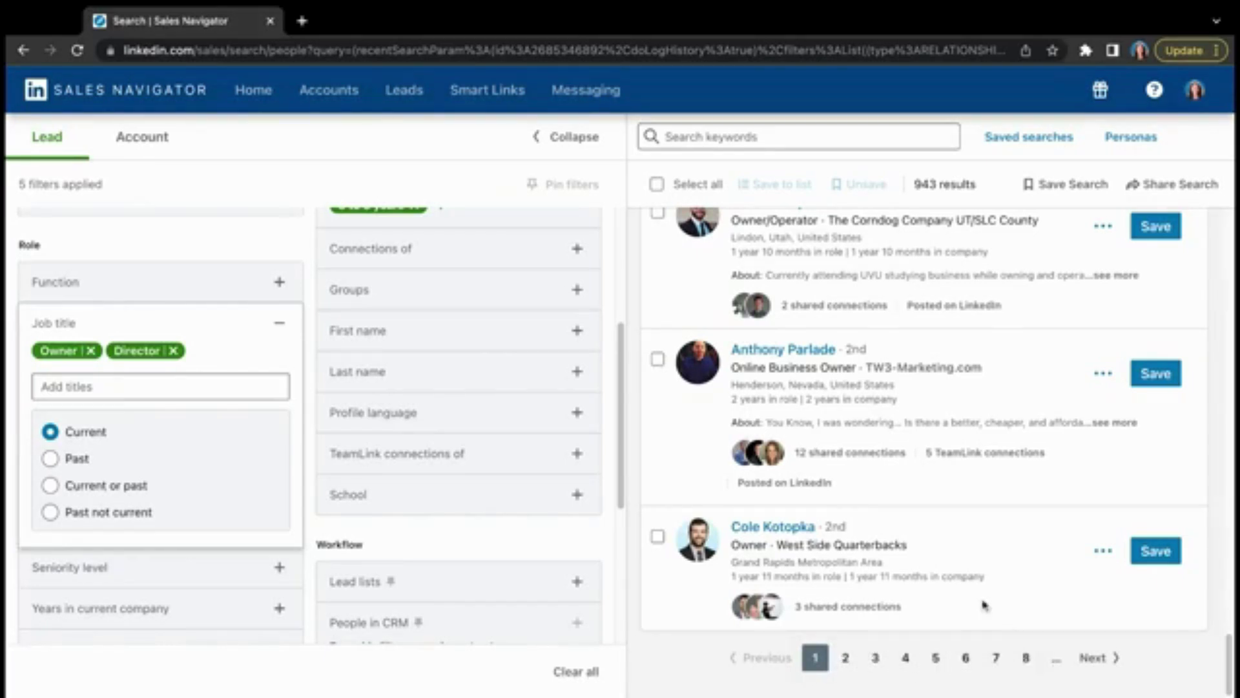
{"action": "scroll", "coordinate": [924, 452], "scroll_direction": "up", "scroll_amount": 20}
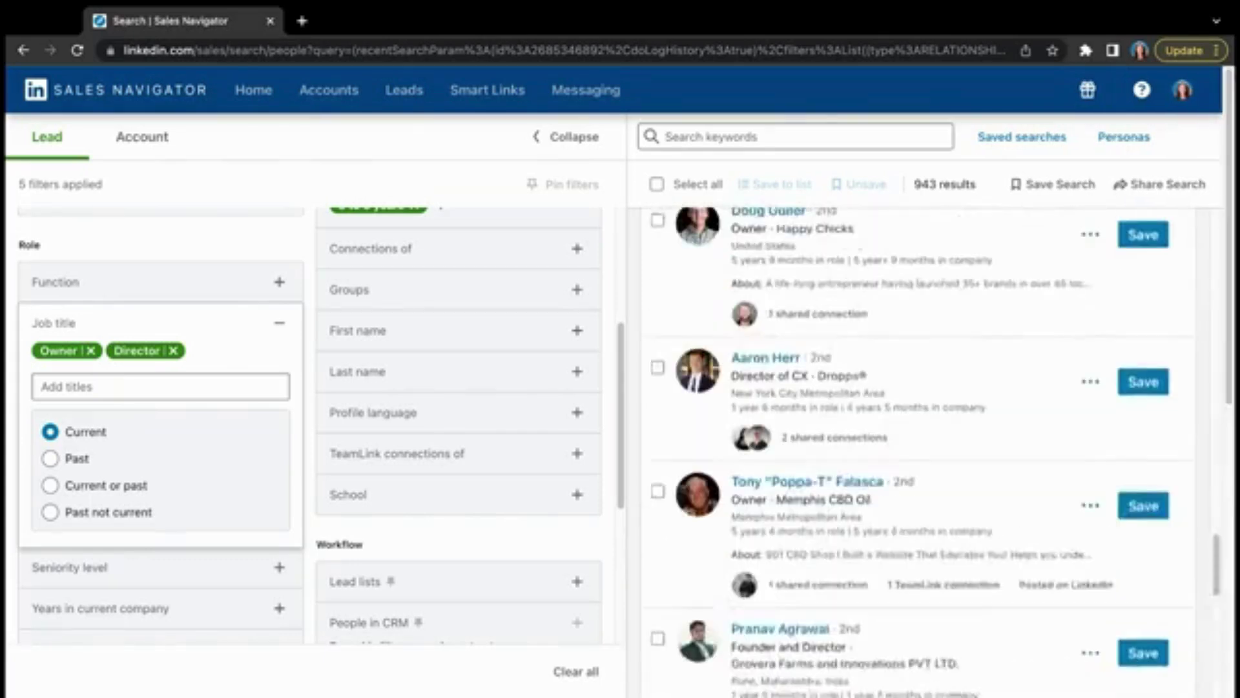
{"action": "scroll", "coordinate": [923, 452], "scroll_direction": "up", "scroll_amount": 5}
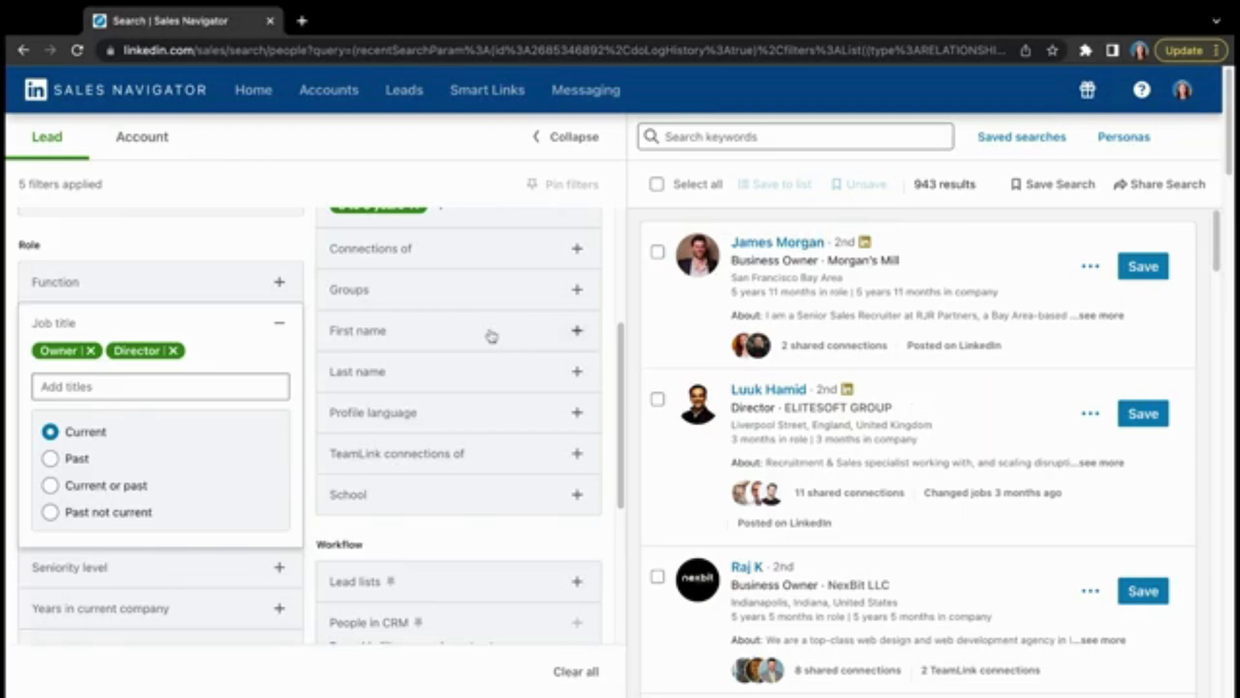
{"action": "scroll", "coordinate": [493, 336], "scroll_direction": "up", "scroll_amount": 4}
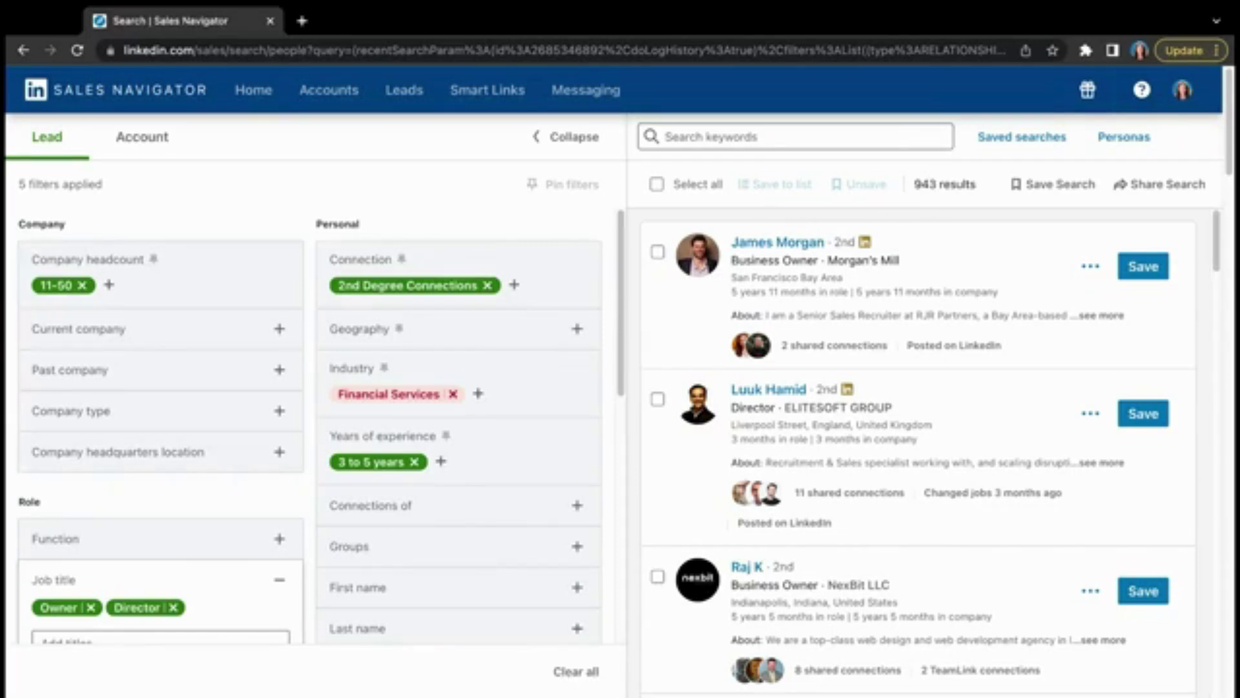
{"action": "scroll", "coordinate": [310, 420], "scroll_direction": "down", "scroll_amount": 8}
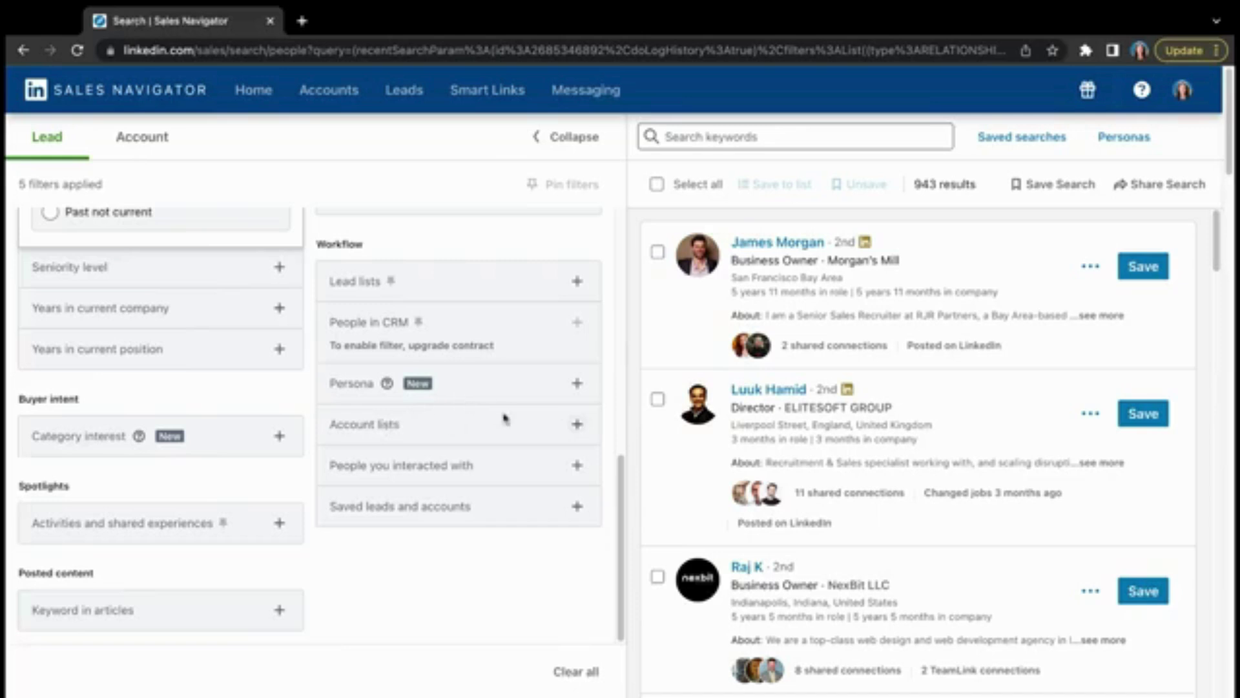
{"action": "left_click", "coordinate": [423, 432]}
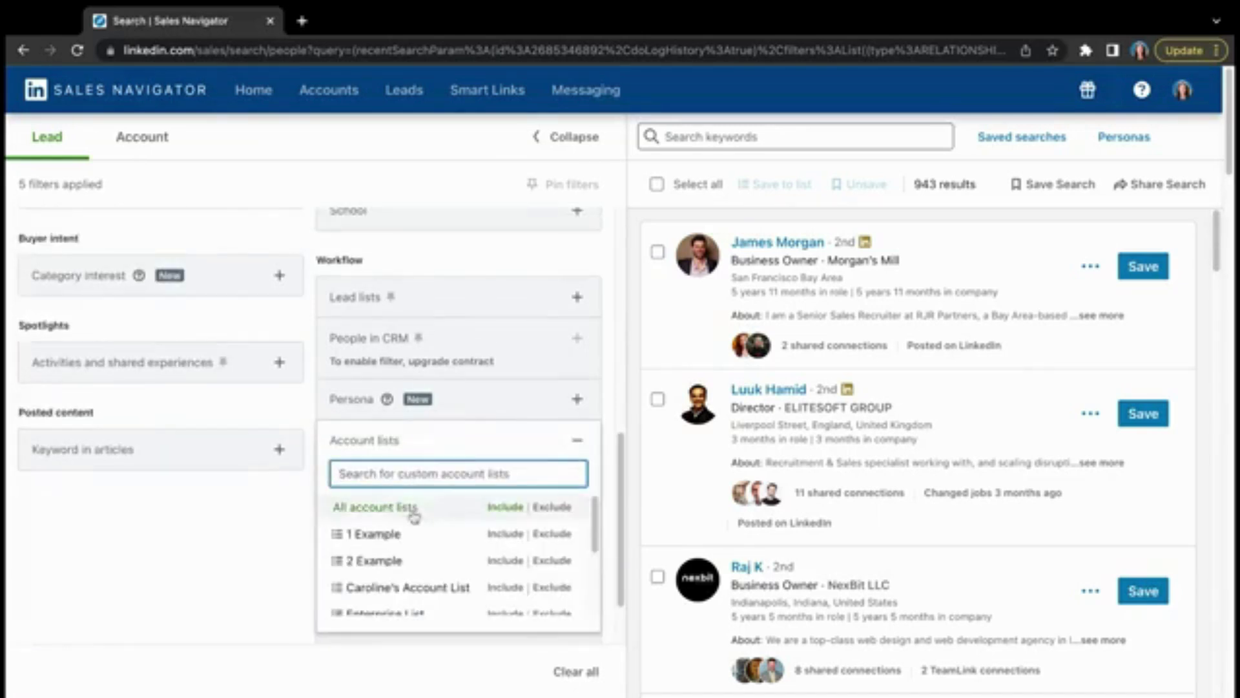
{"action": "left_click", "coordinate": [307, 527]}
{"action": "scroll", "coordinate": [306, 526], "scroll_direction": "up", "scroll_amount": 10}
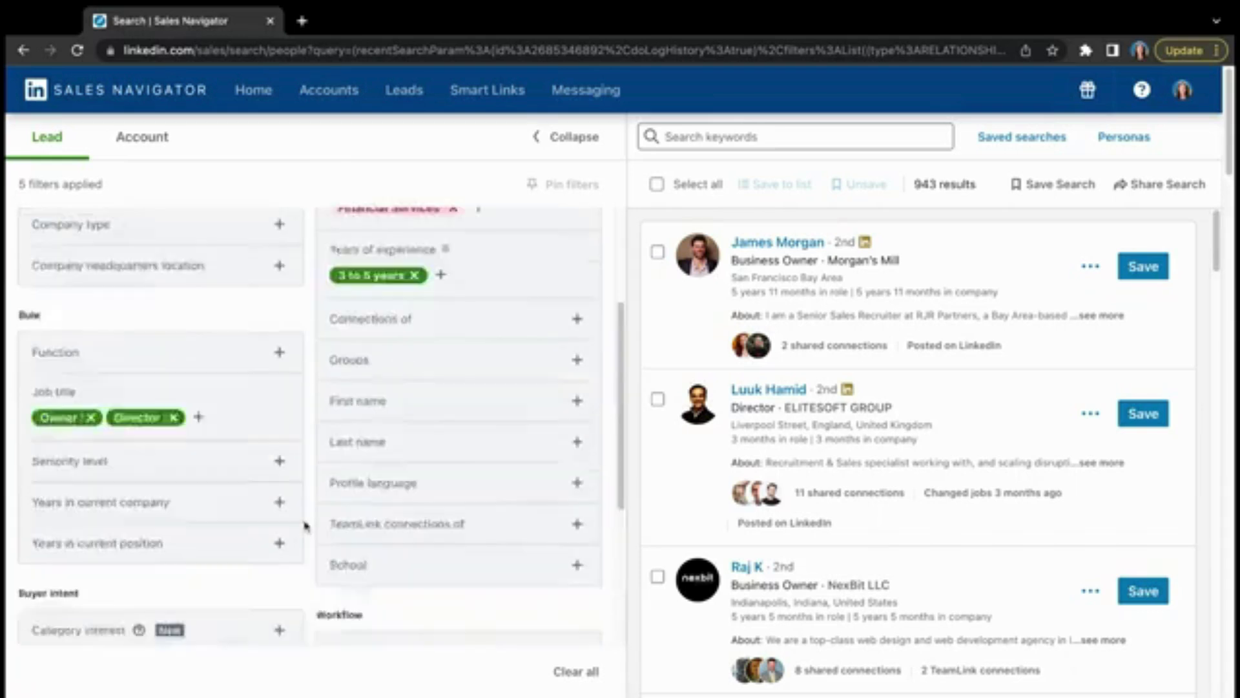
{"action": "scroll", "coordinate": [321, 422], "scroll_direction": "down", "scroll_amount": 10}
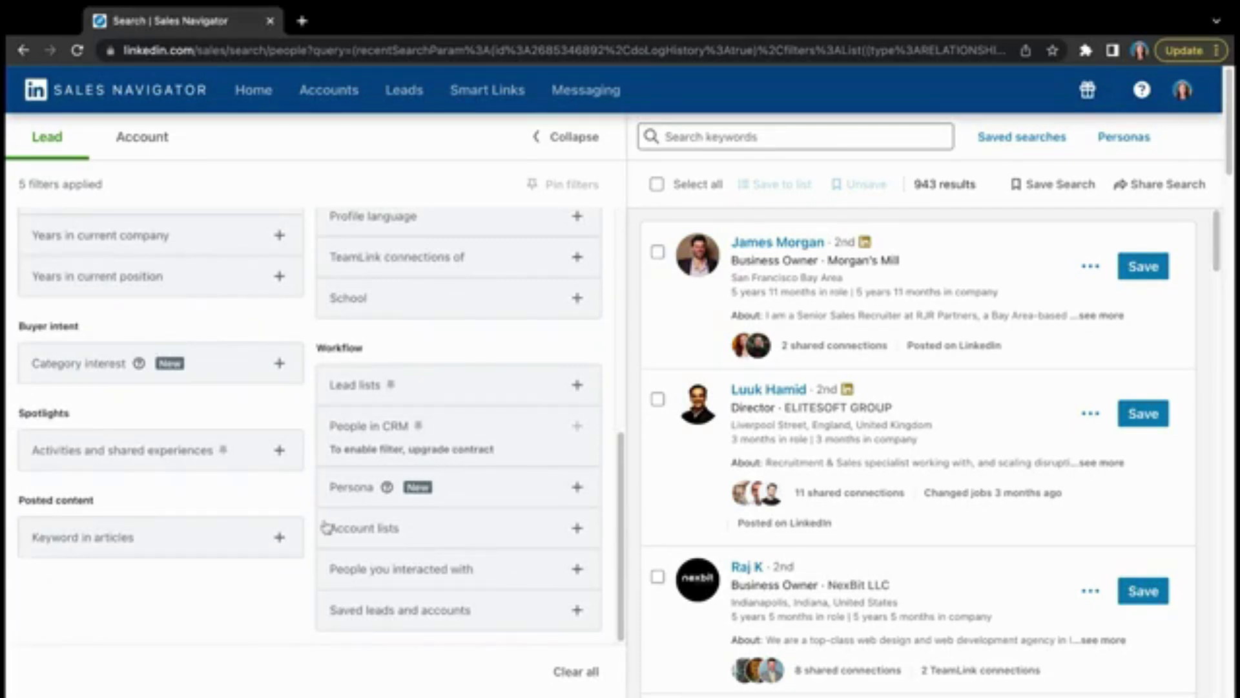
- Include the 1 Example account list in the lead filters, and replace that with excluding the same list
{"action": "left_click", "coordinate": [387, 528]}
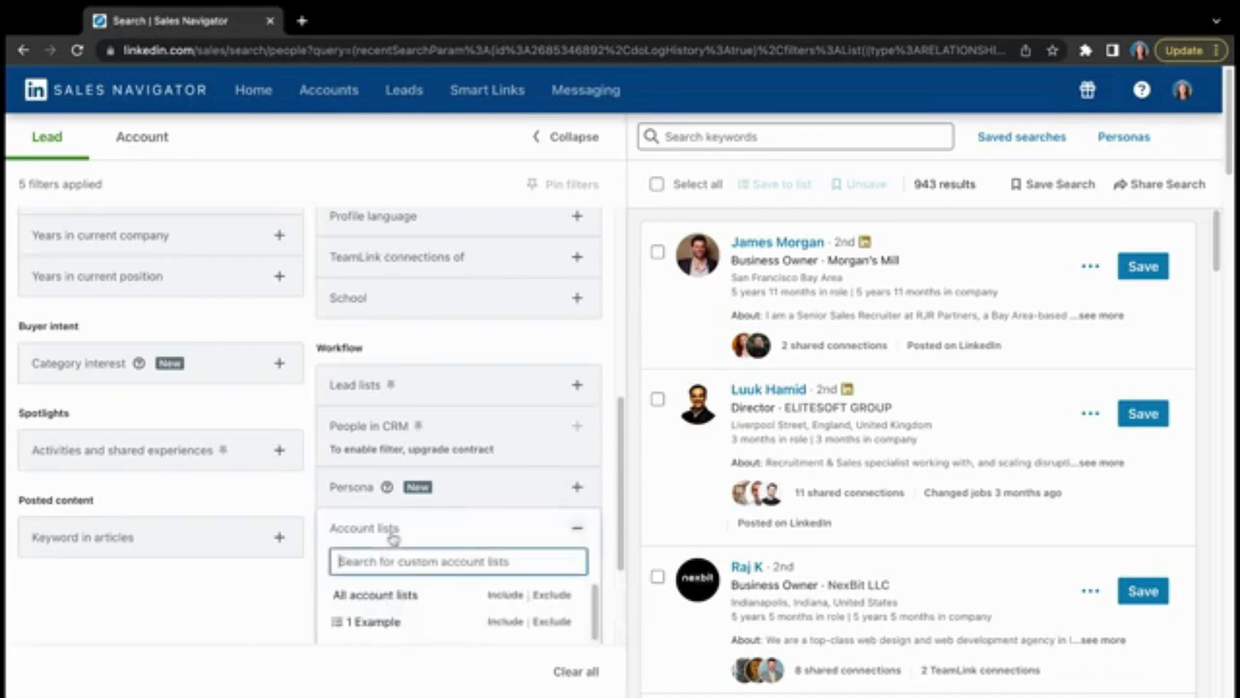
{"action": "left_click", "coordinate": [503, 621]}
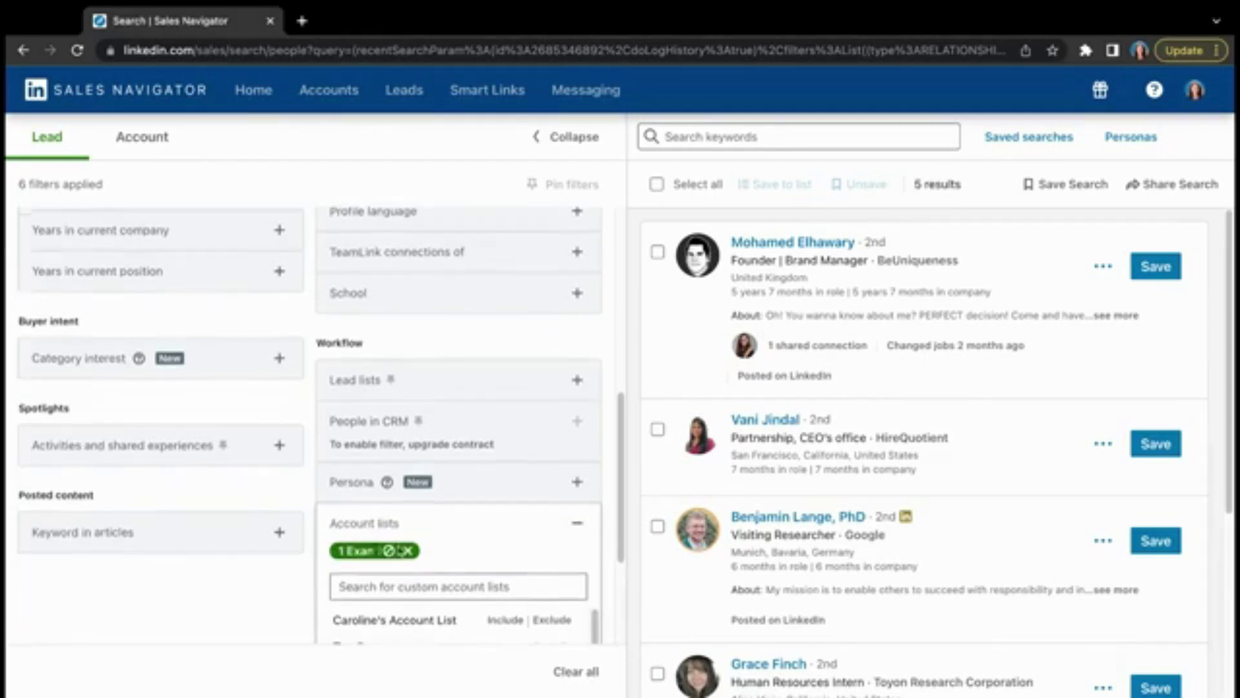
{"action": "left_click", "coordinate": [408, 555]}
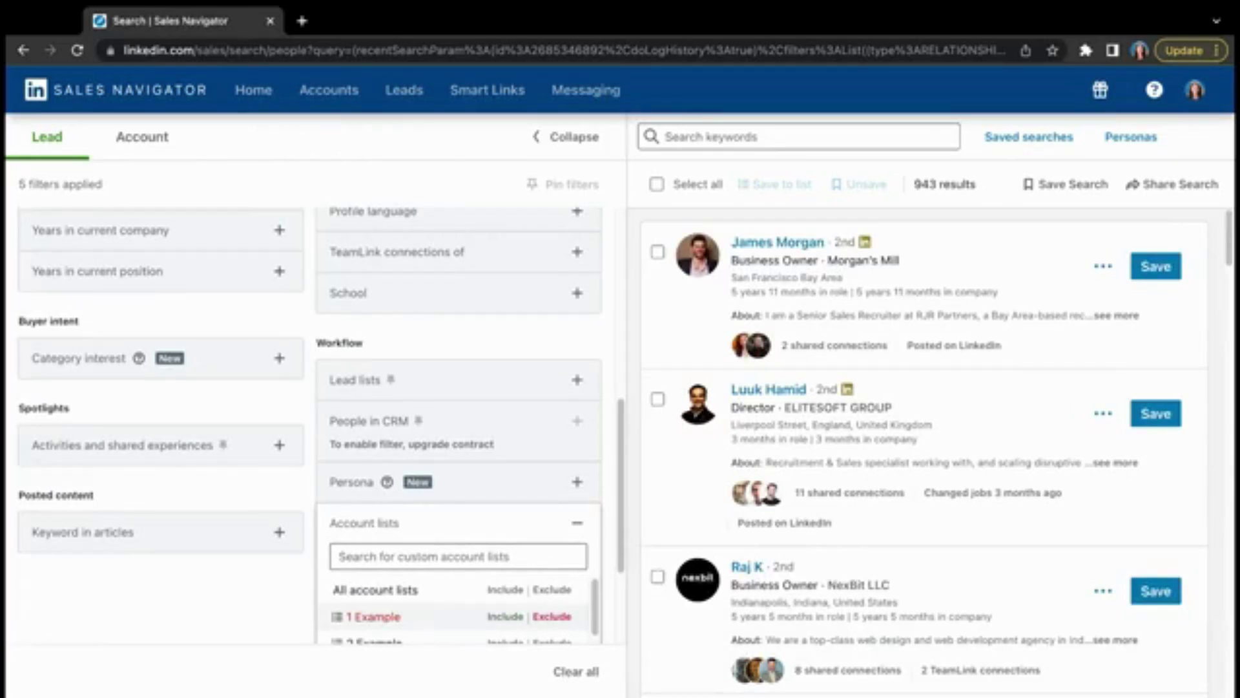
{"action": "left_click", "coordinate": [551, 616]}
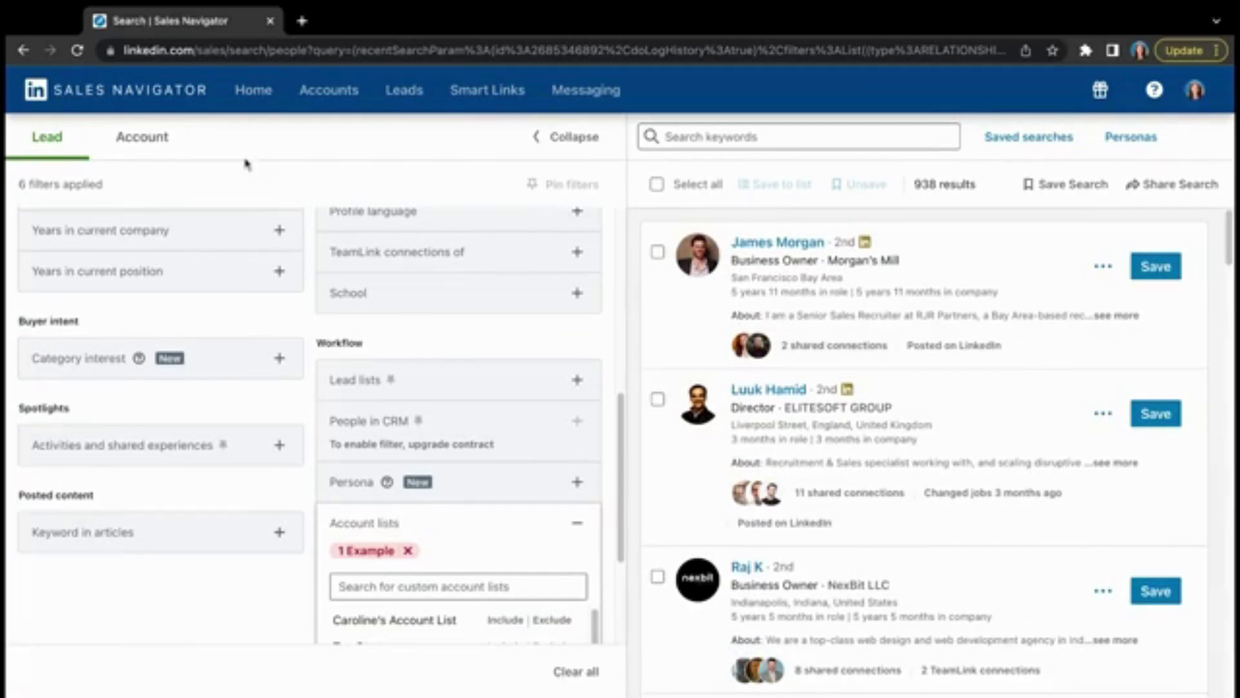
- Start a new account search and include the Defense and Space Manufacturing industry in its filters
{"action": "left_click", "coordinate": [262, 97]}
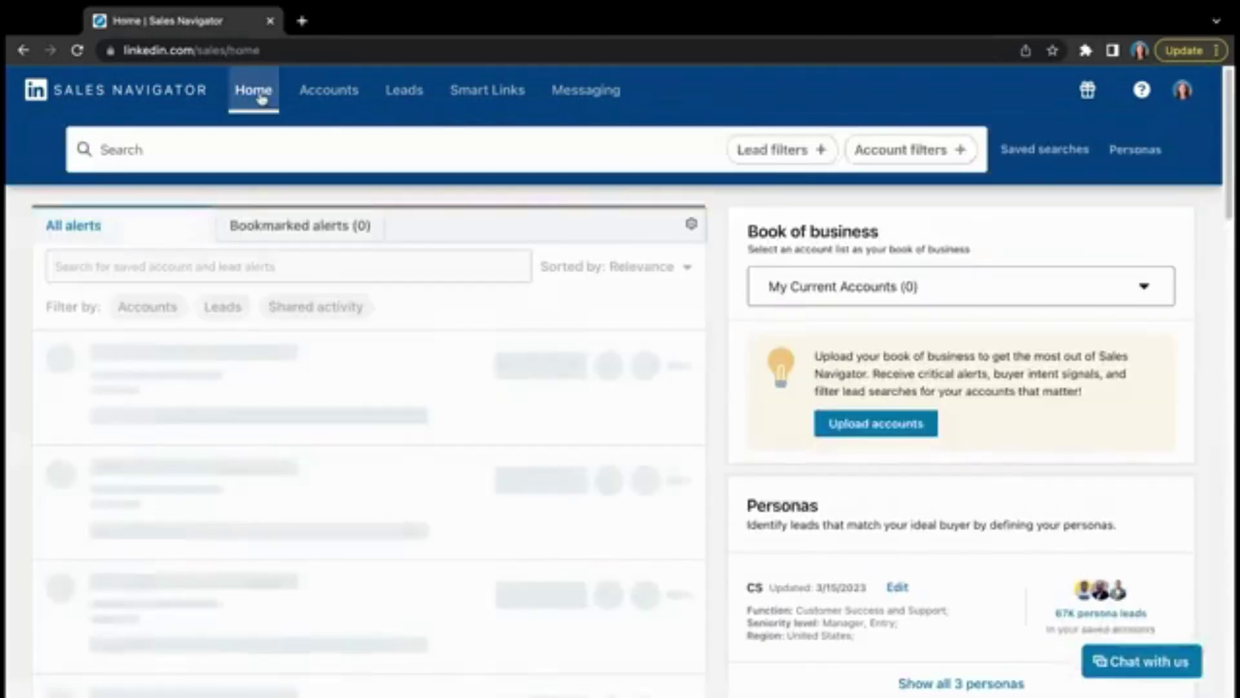
{"action": "left_click", "coordinate": [903, 150]}
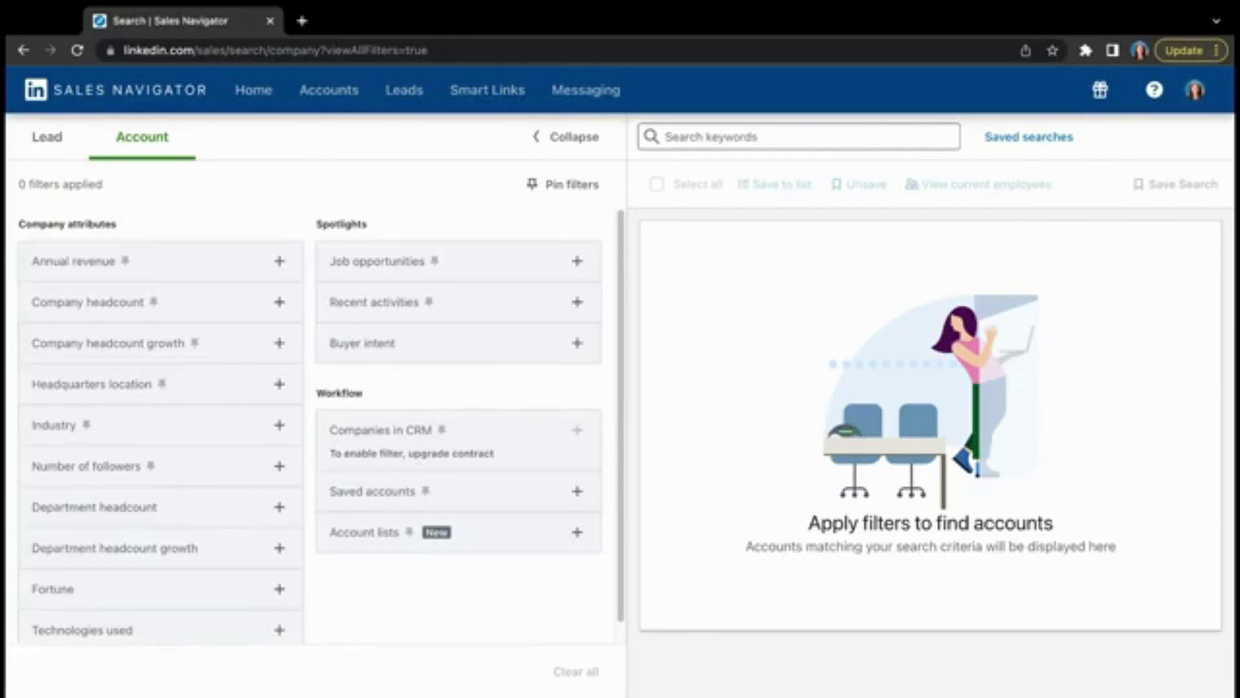
{"action": "left_click", "coordinate": [88, 269]}
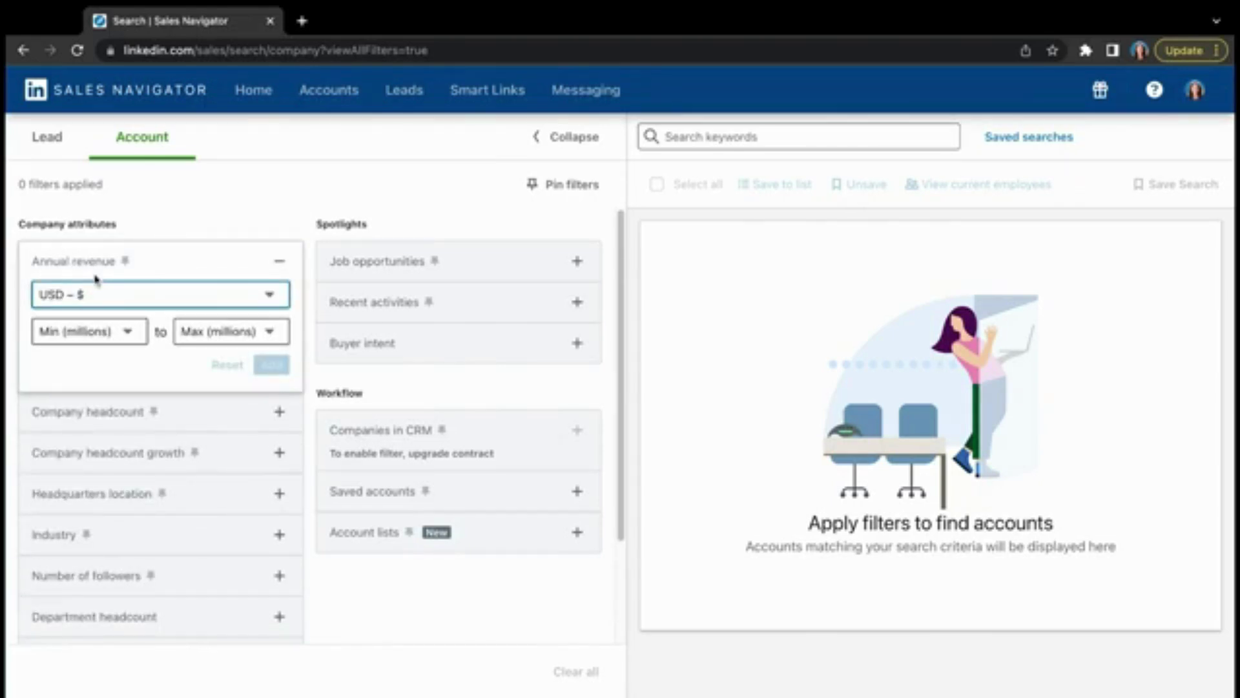
{"action": "left_click", "coordinate": [191, 201]}
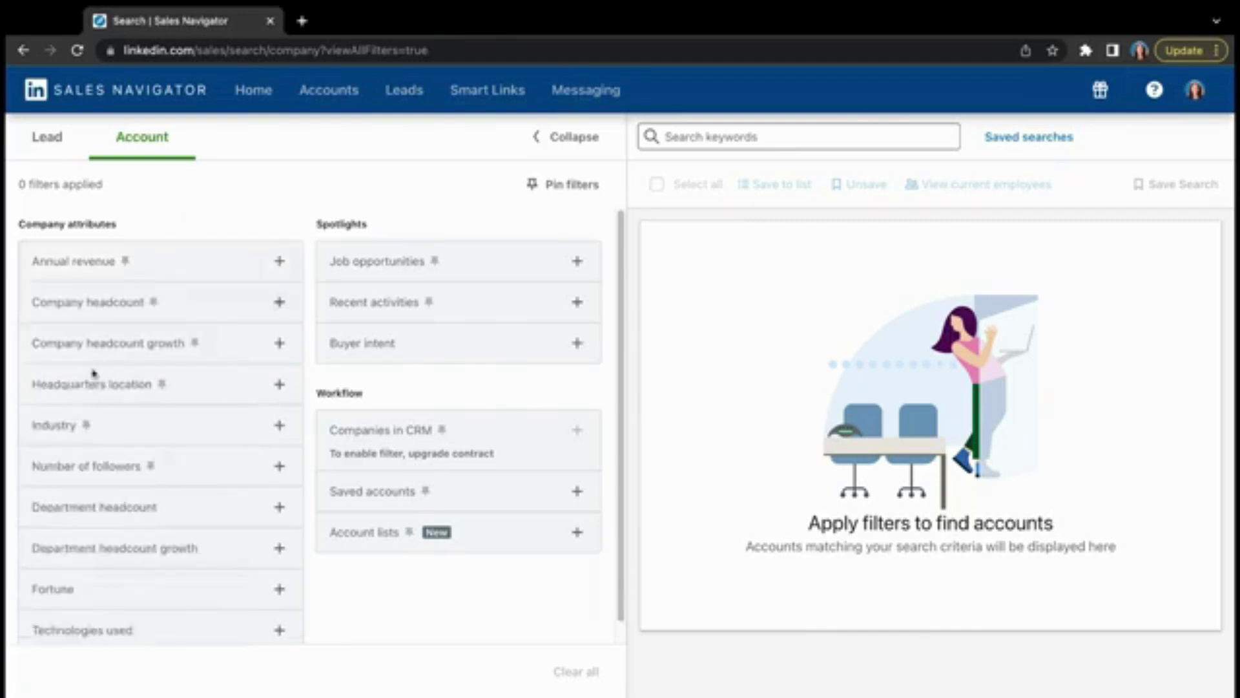
{"action": "left_click", "coordinate": [62, 427]}
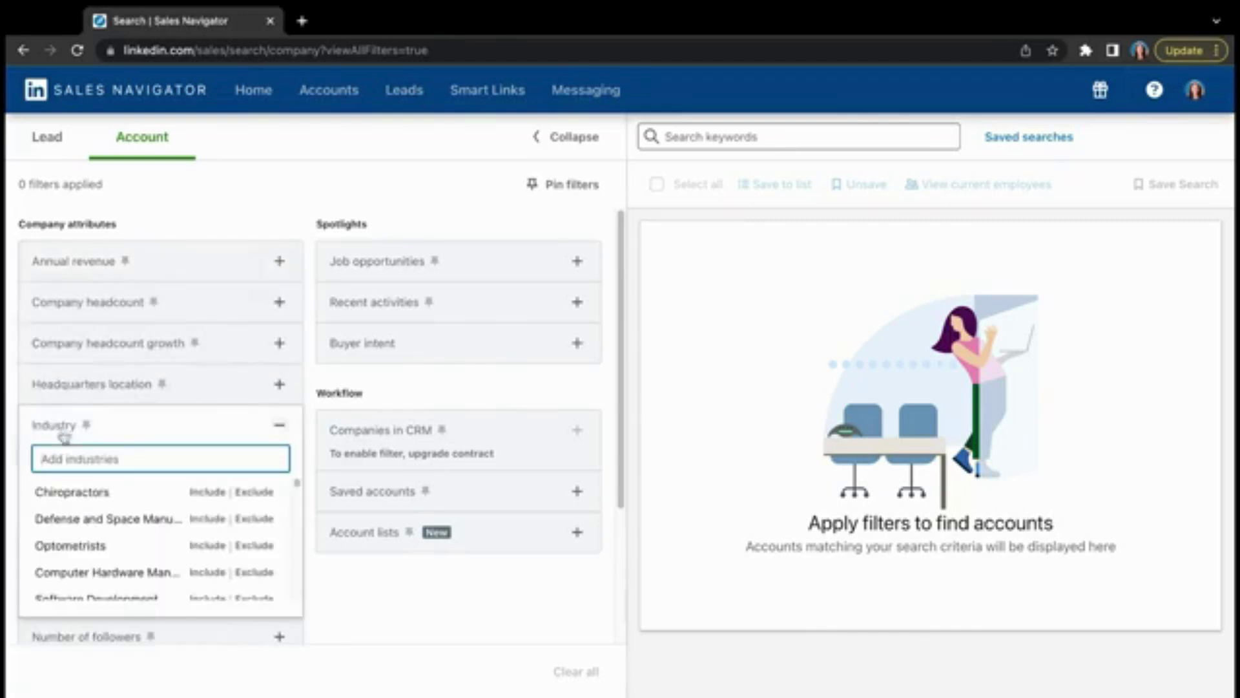
{"action": "left_click", "coordinate": [207, 518]}
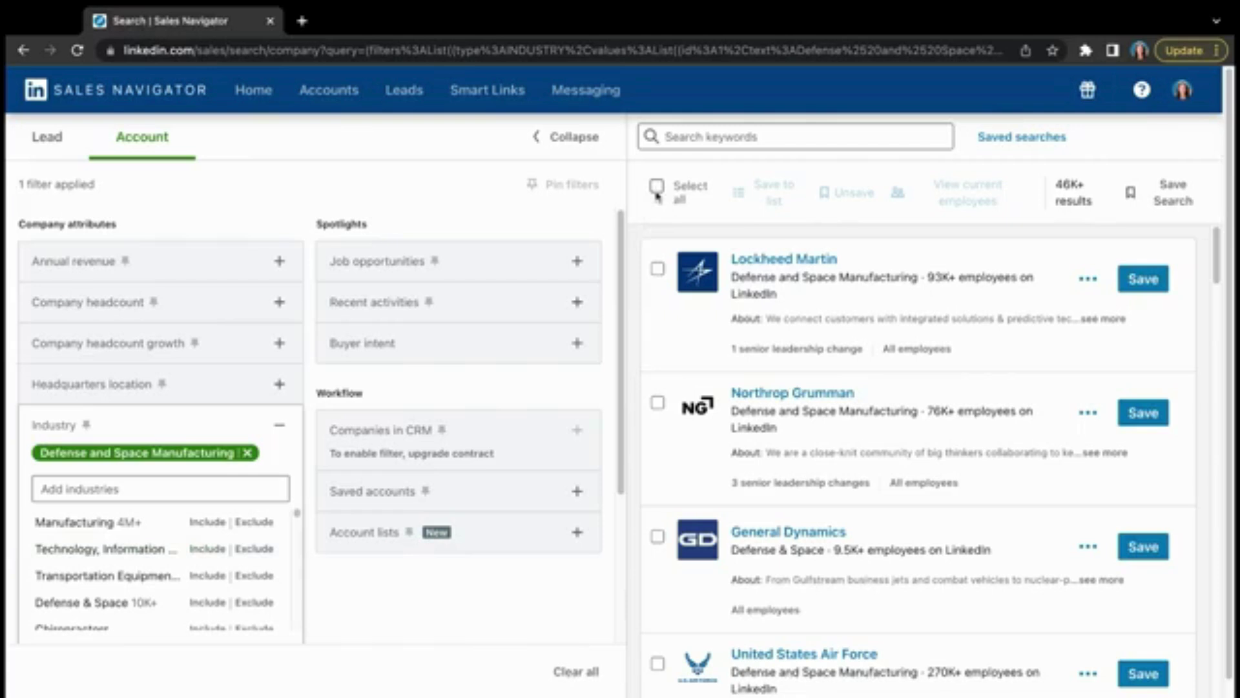
- Select all accounts on the first results page except United States Air Force and Harris Corporation
{"action": "scroll", "coordinate": [649, 232], "scroll_direction": "down", "scroll_amount": 1}
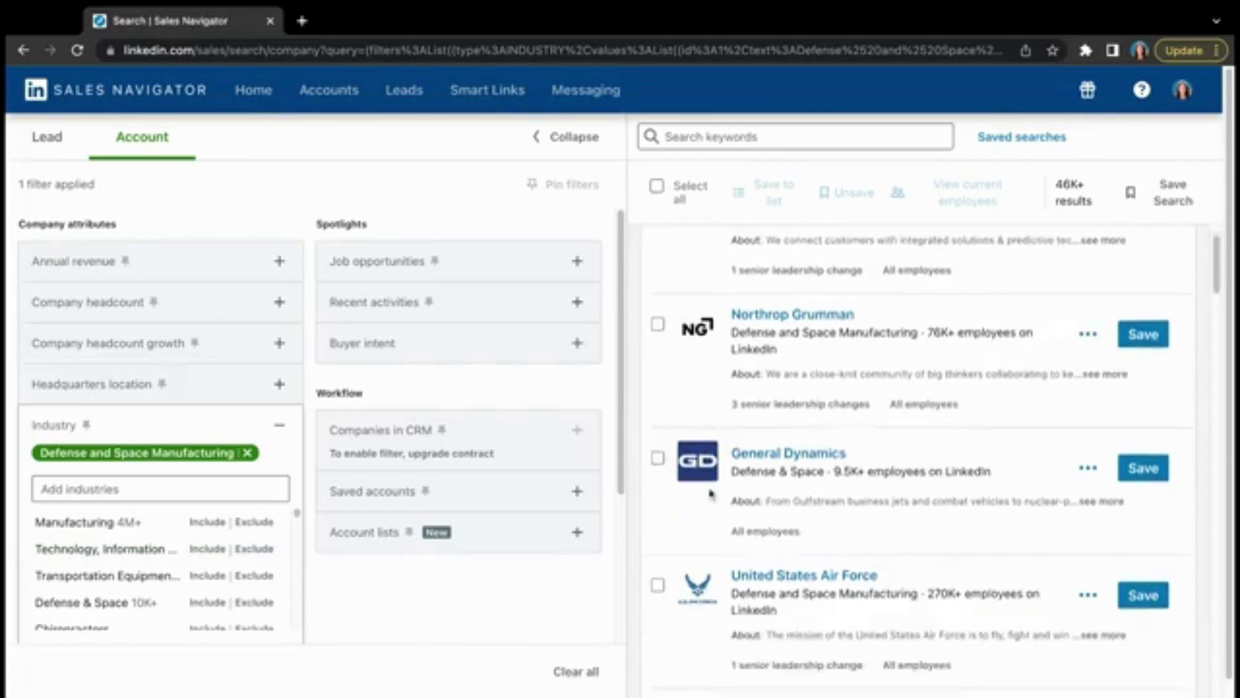
{"action": "scroll", "coordinate": [649, 232], "scroll_direction": "up", "scroll_amount": 1}
{"action": "left_click", "coordinate": [656, 186]}
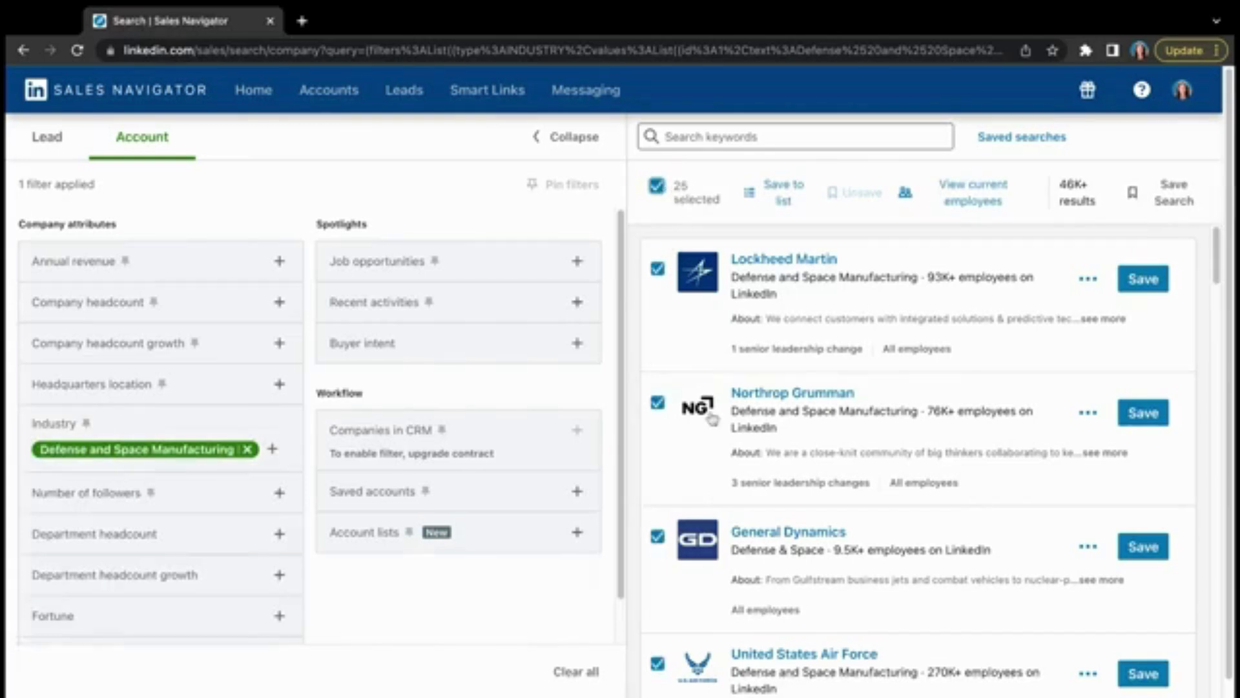
{"action": "scroll", "coordinate": [713, 420], "scroll_direction": "down", "scroll_amount": 2}
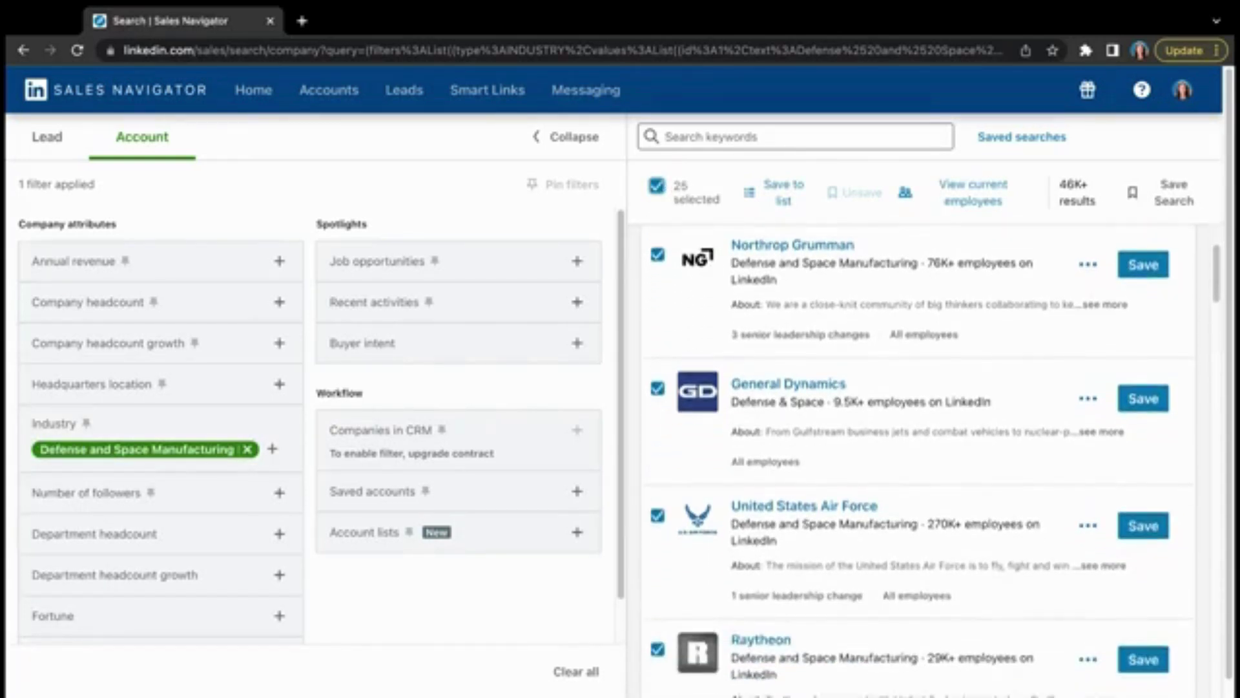
{"action": "scroll", "coordinate": [662, 478], "scroll_direction": "down", "scroll_amount": 2}
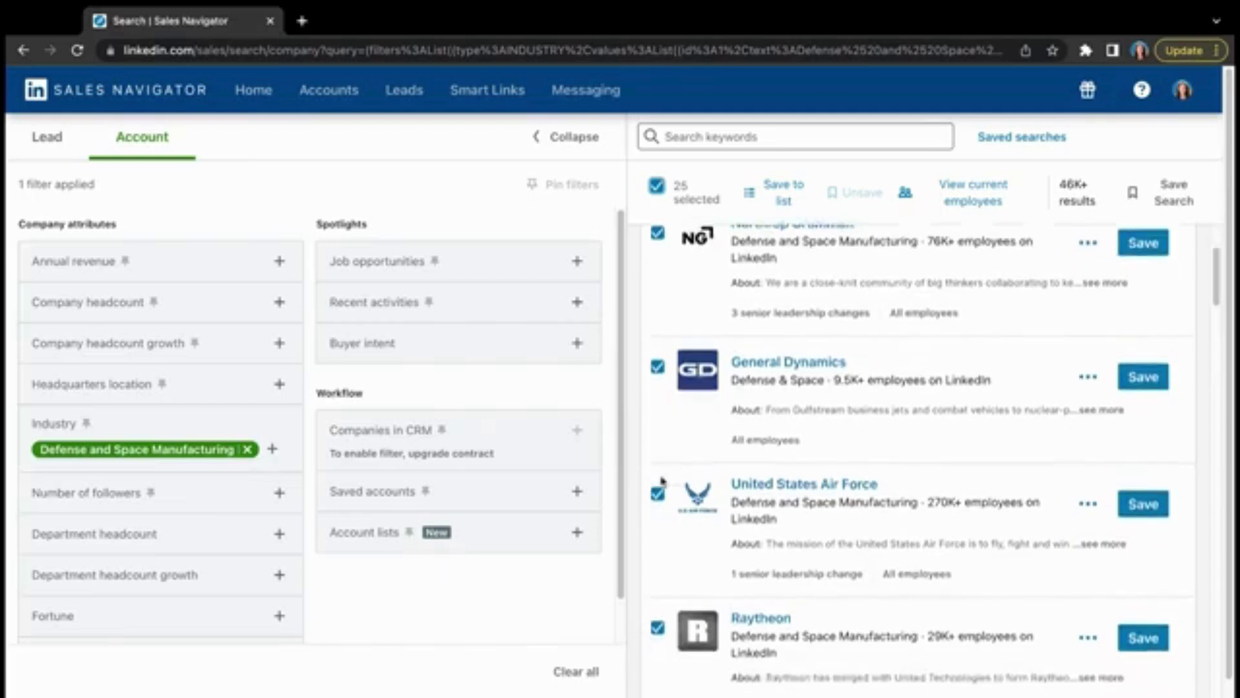
{"action": "left_click", "coordinate": [658, 405]}
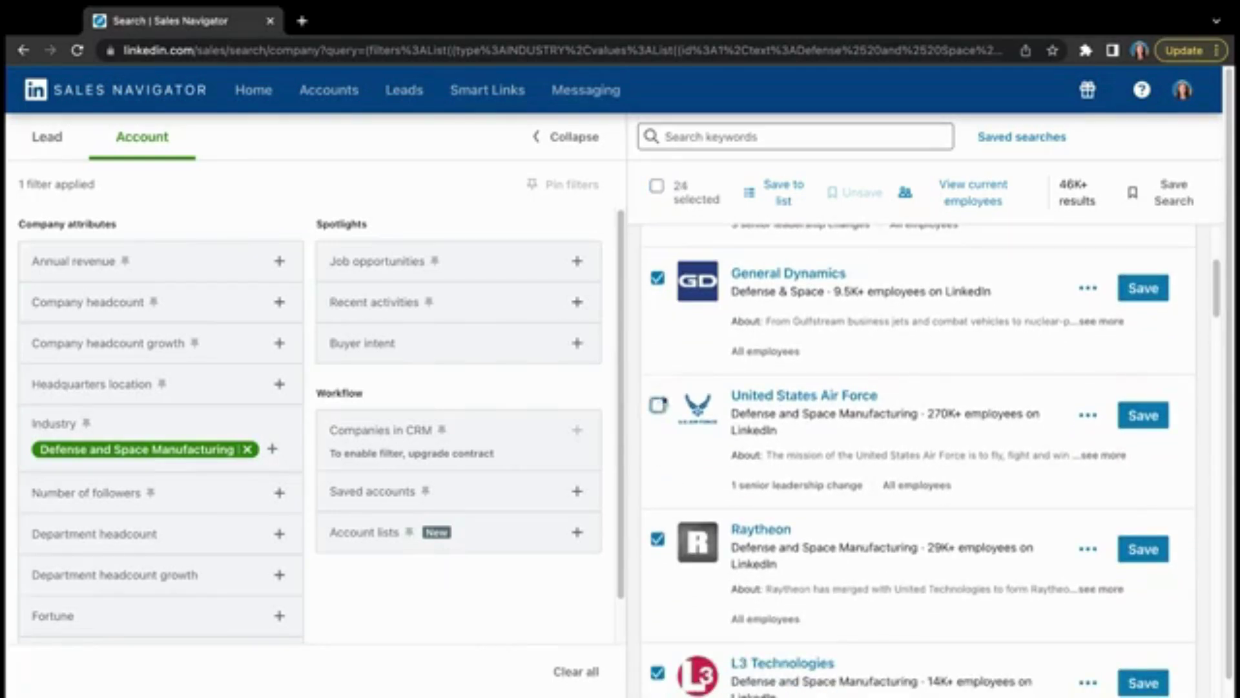
{"action": "scroll", "coordinate": [695, 375], "scroll_direction": "down", "scroll_amount": 5}
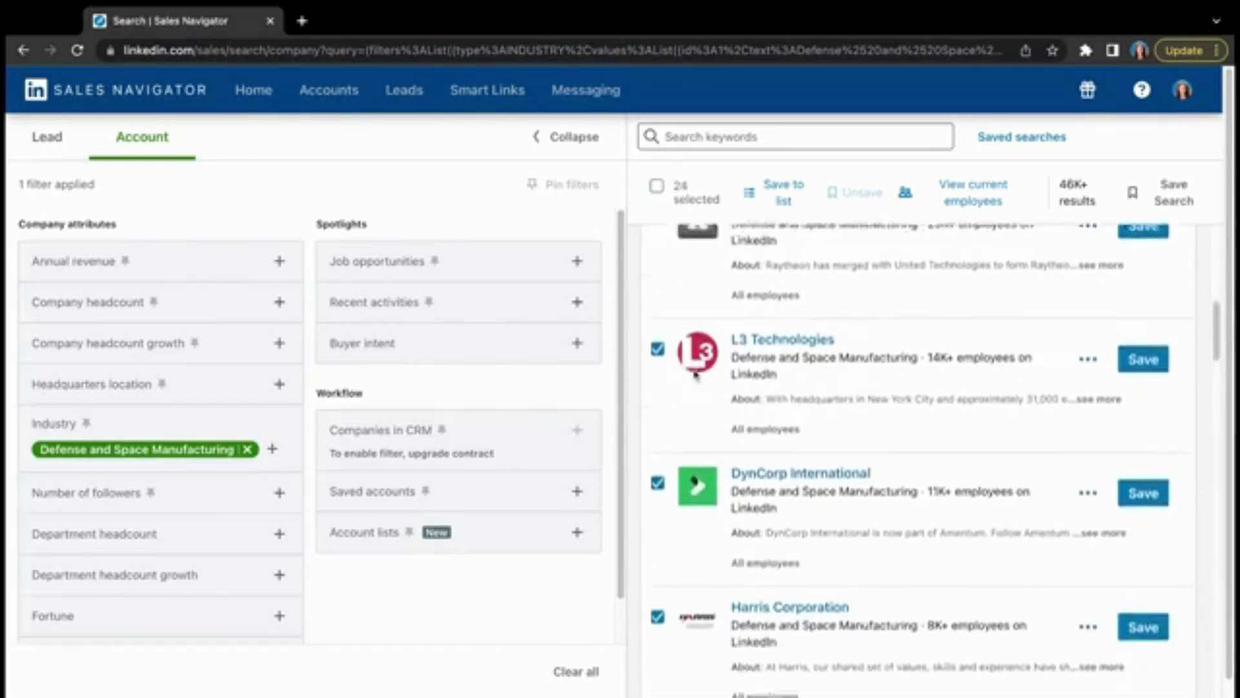
{"action": "scroll", "coordinate": [695, 374], "scroll_direction": "down", "scroll_amount": 2}
{"action": "left_click", "coordinate": [657, 428]}
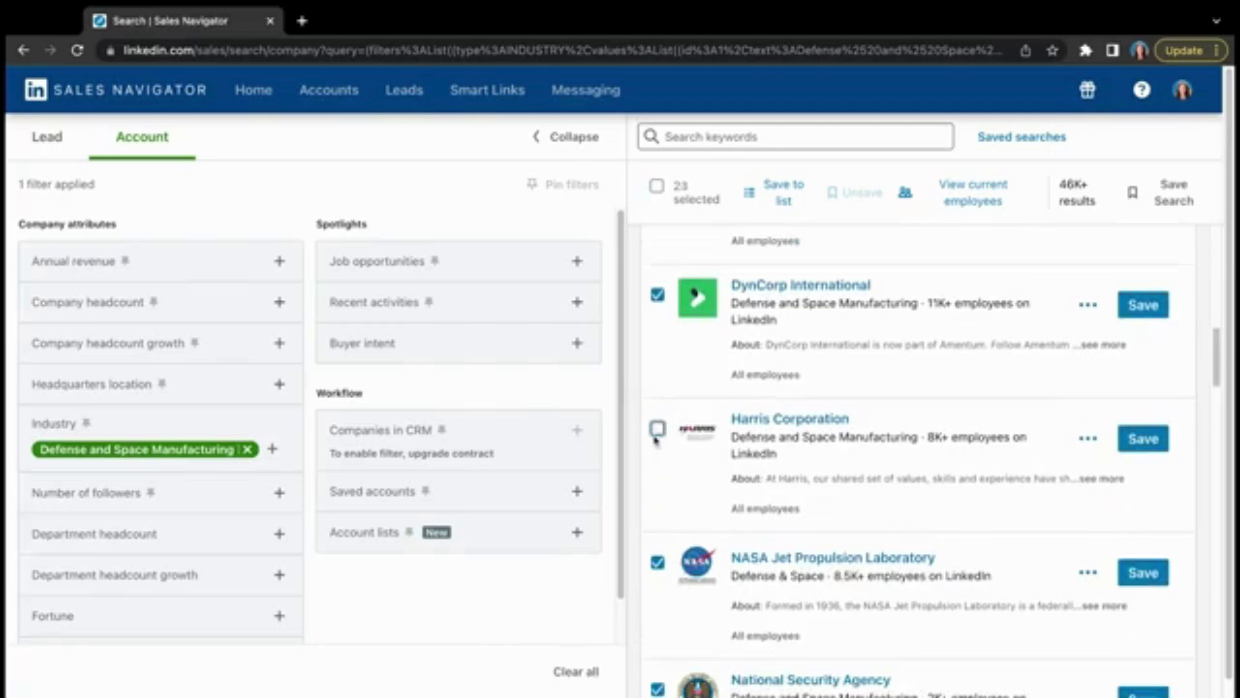
- Save the selected accounts to the Solar Example list
{"action": "scroll", "coordinate": [692, 365], "scroll_direction": "up", "scroll_amount": 10}
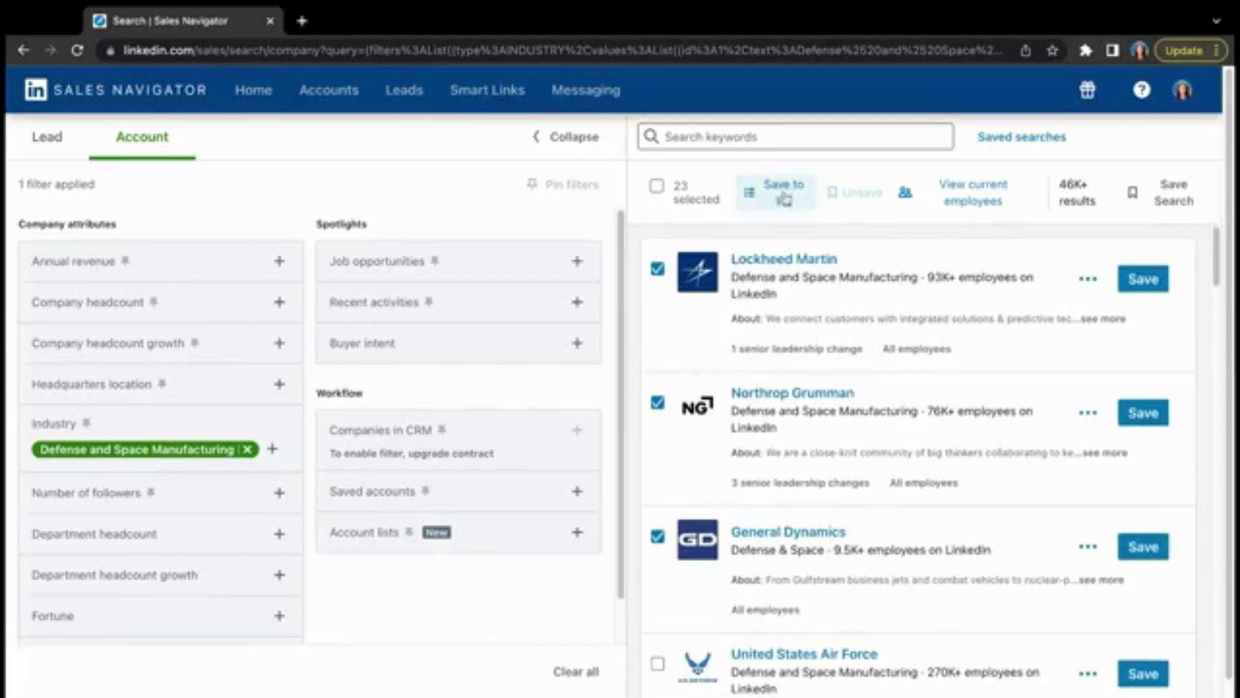
{"action": "left_click", "coordinate": [783, 197]}
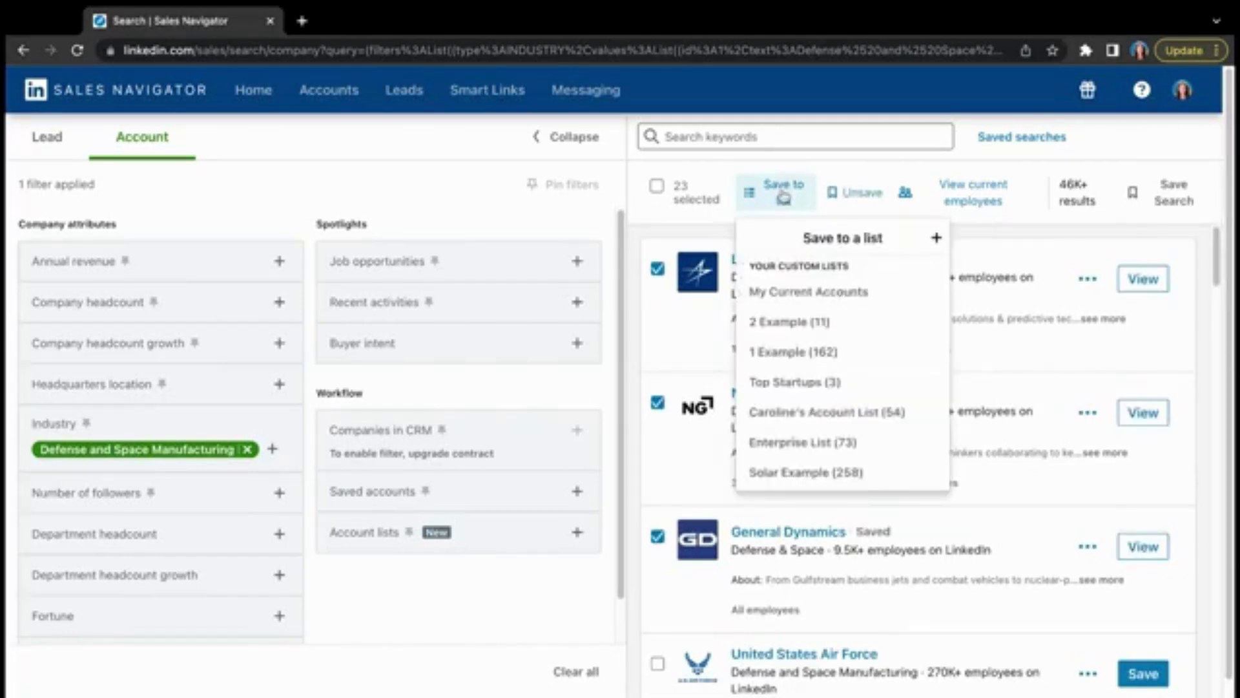
{"action": "left_click", "coordinate": [809, 473]}
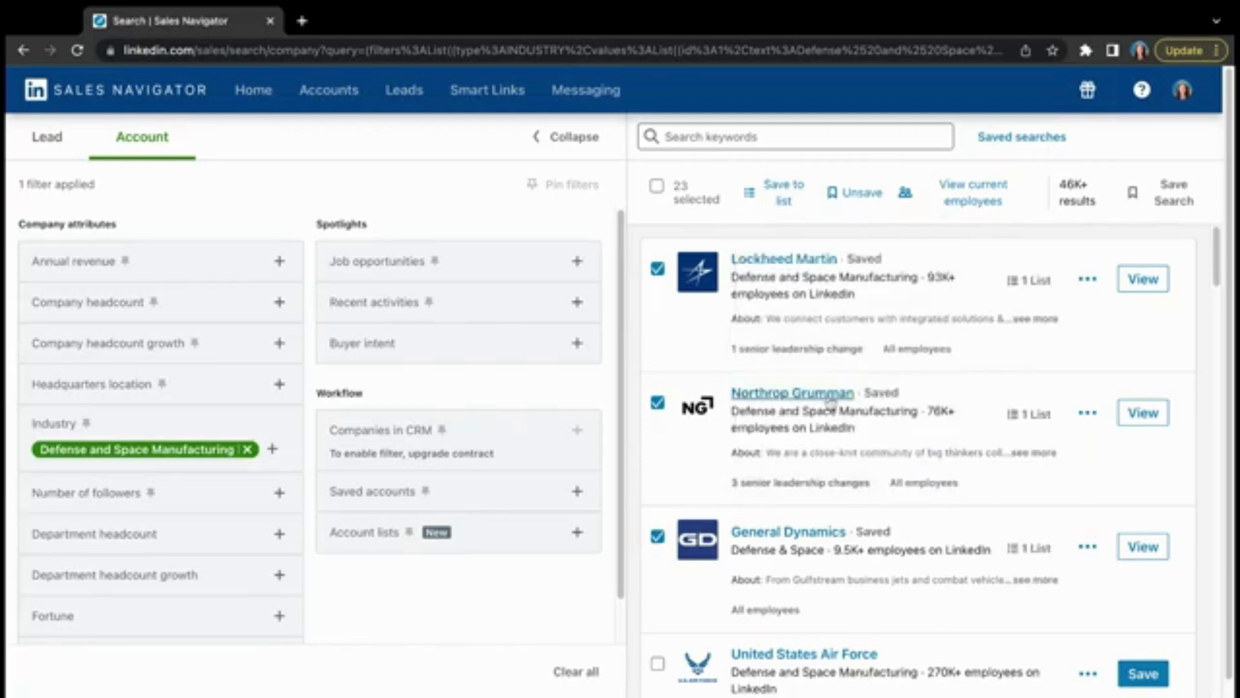
- Select all accounts on the second results page and save them to the 2 Example list
{"action": "scroll", "coordinate": [830, 401], "scroll_direction": "down", "scroll_amount": 20}
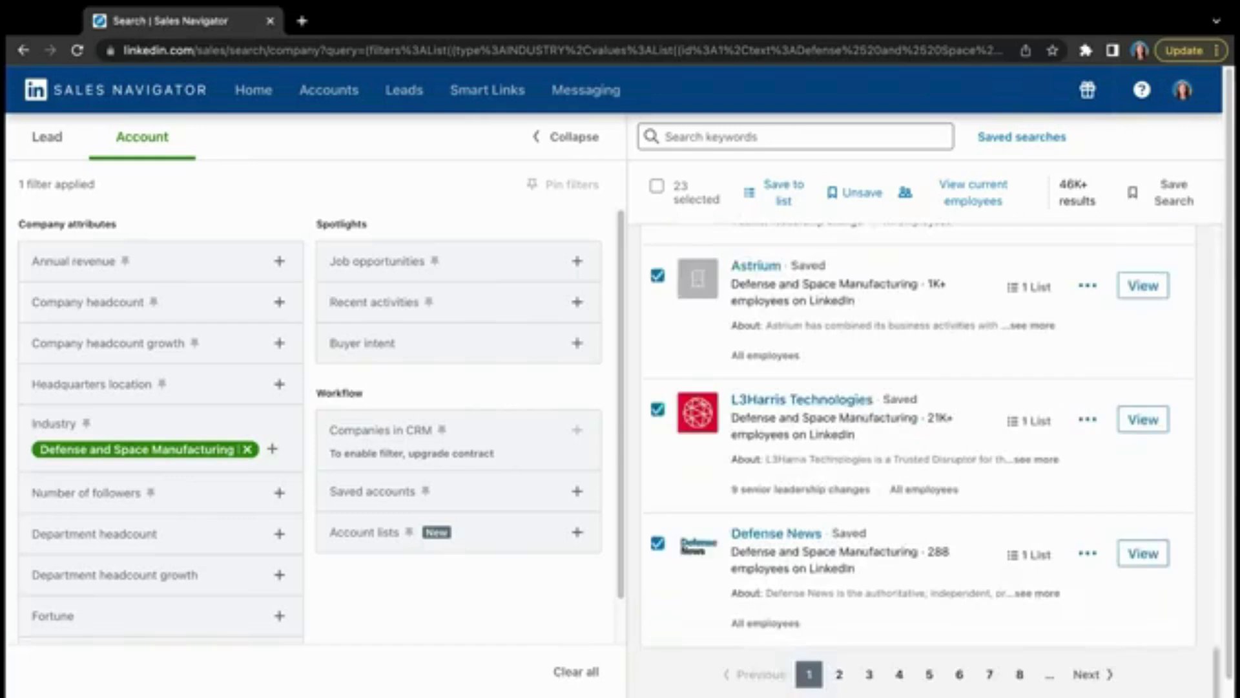
{"action": "left_click", "coordinate": [839, 674]}
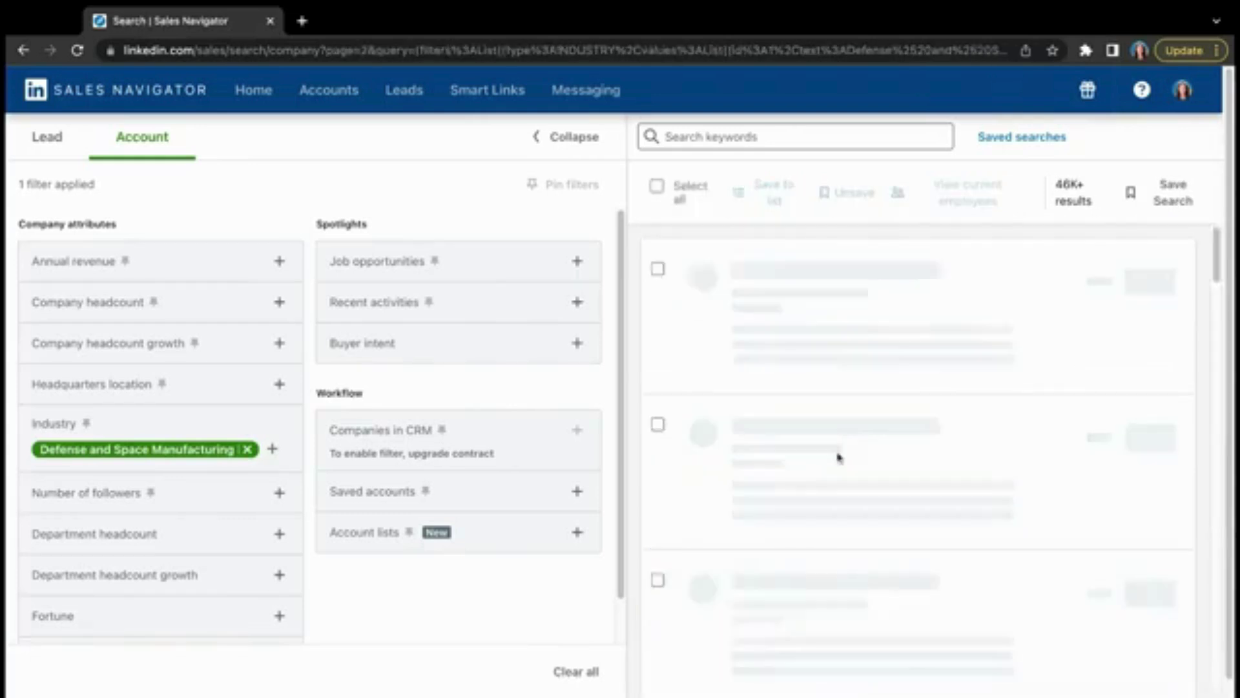
{"action": "left_click", "coordinate": [656, 187]}
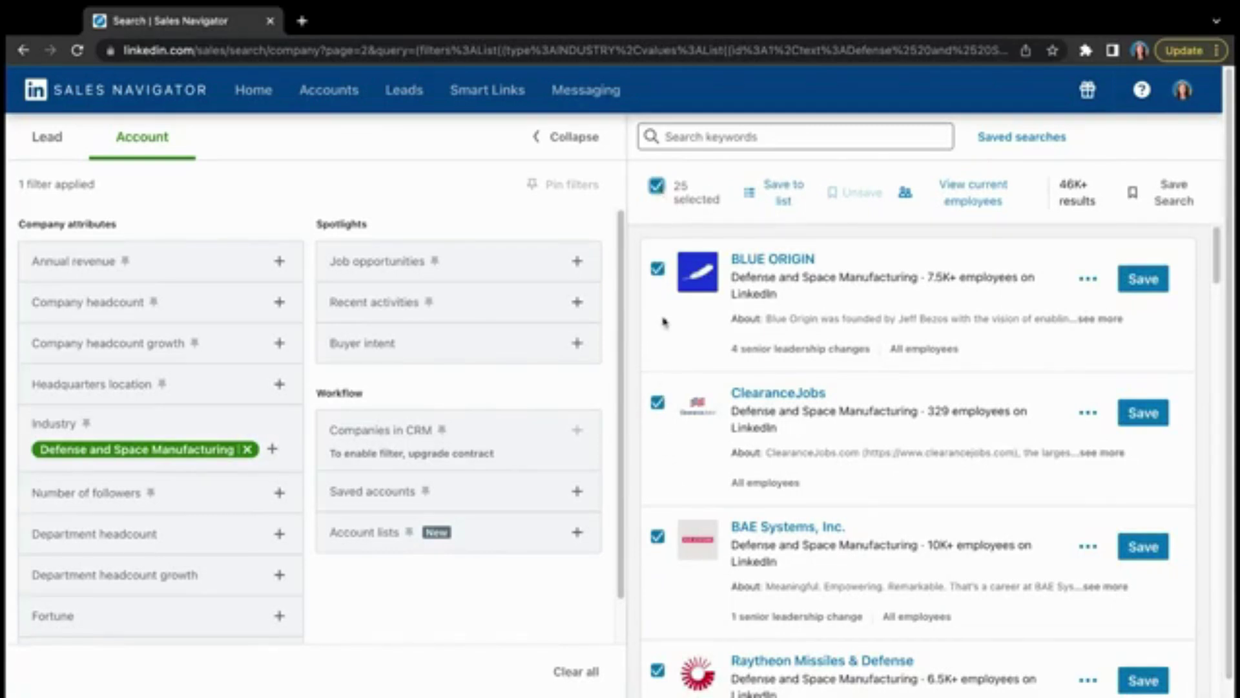
{"action": "left_click", "coordinate": [778, 193]}
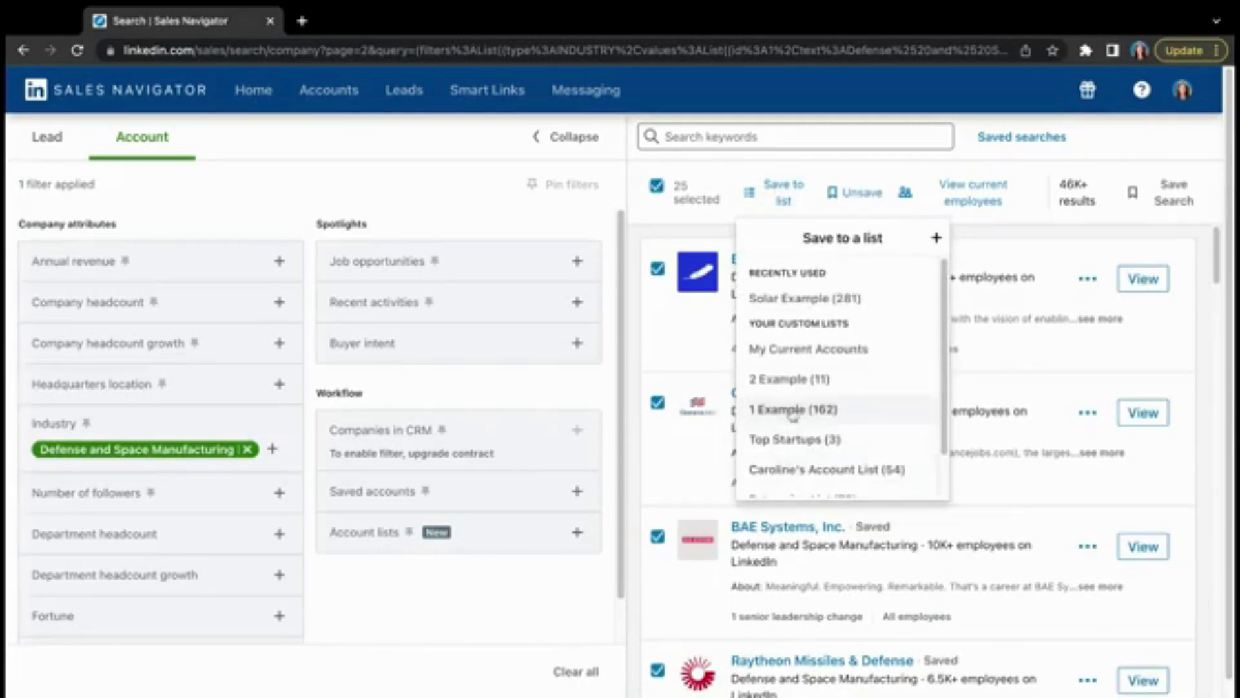
{"action": "scroll", "coordinate": [794, 408], "scroll_direction": "down", "scroll_amount": 1}
{"action": "scroll", "coordinate": [792, 415], "scroll_direction": "up", "scroll_amount": 1}
{"action": "left_click", "coordinate": [795, 381]}
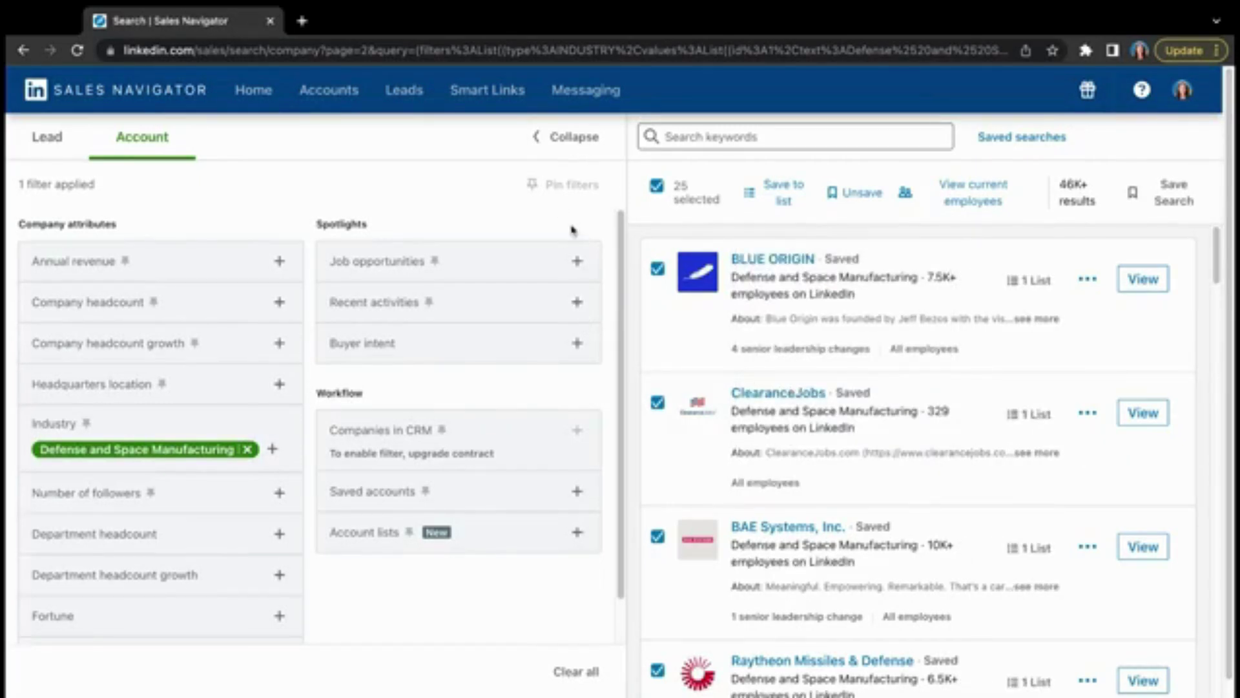
- Leave the account results and start a new lead search without filters
{"action": "scroll", "coordinate": [571, 229], "scroll_direction": "up", "scroll_amount": 1}
{"action": "left_click", "coordinate": [183, 97]}
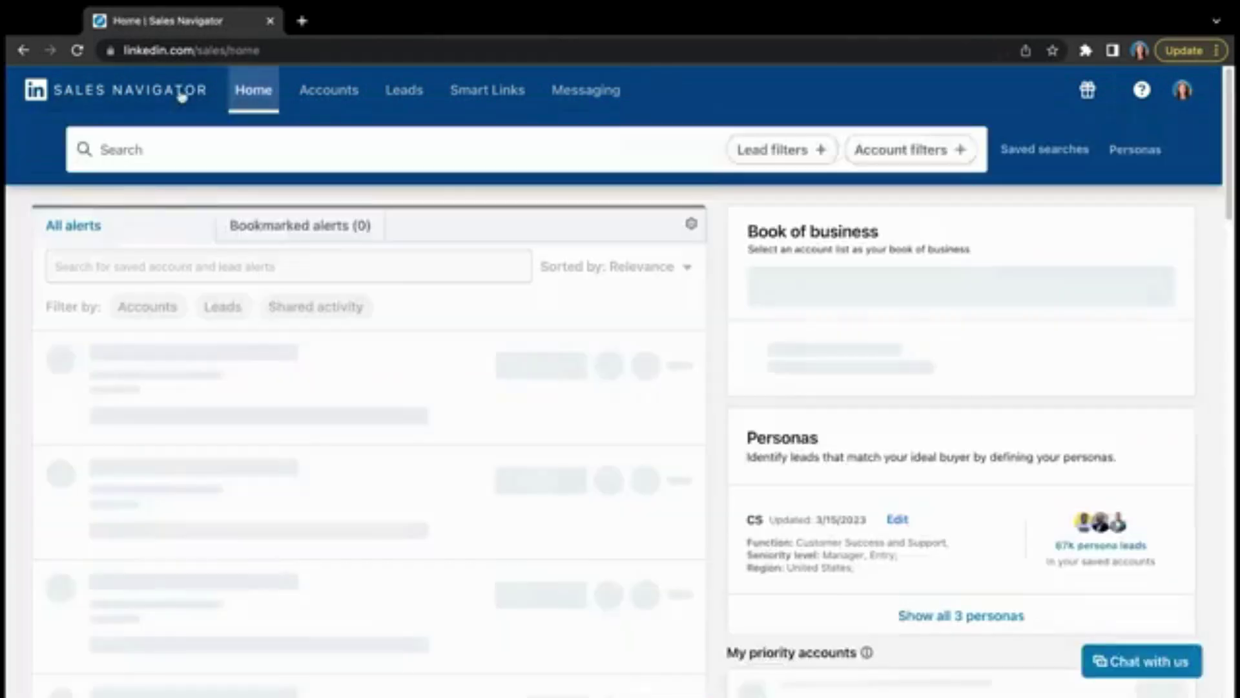
{"action": "left_click", "coordinate": [790, 150]}
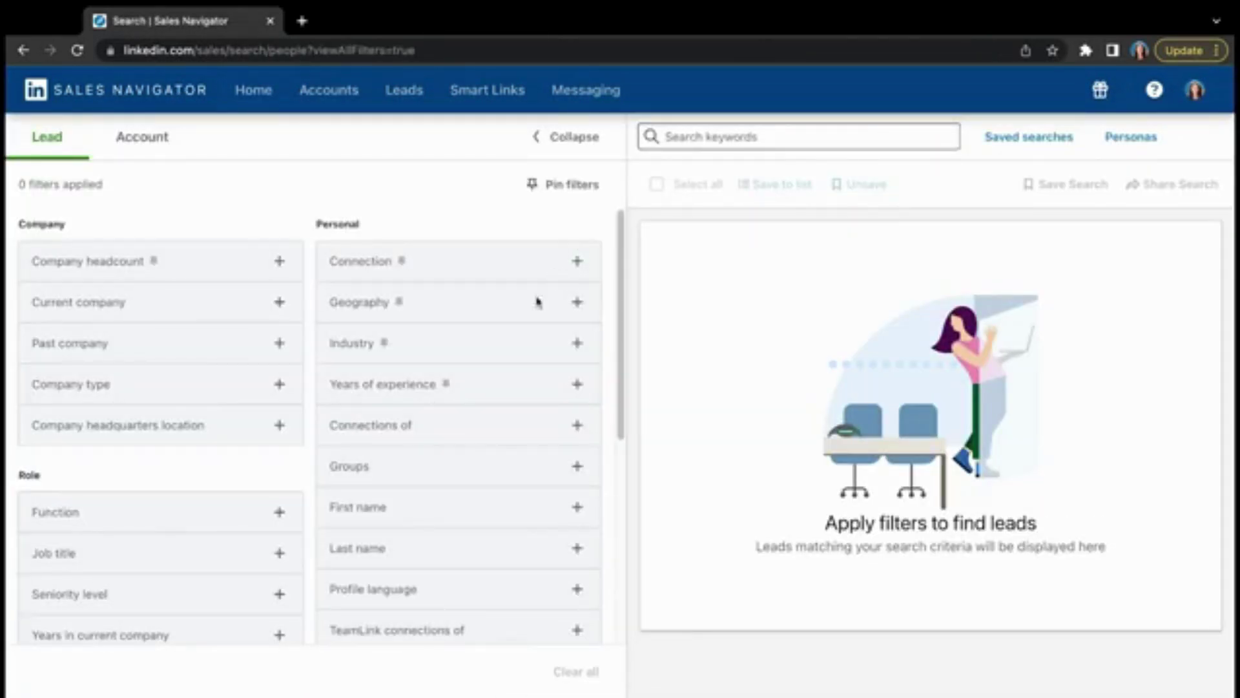
- Open the Activities and shared experiences spotlight filter and review the options it offers for leads
{"action": "scroll", "coordinate": [457, 414], "scroll_direction": "down", "scroll_amount": 5}
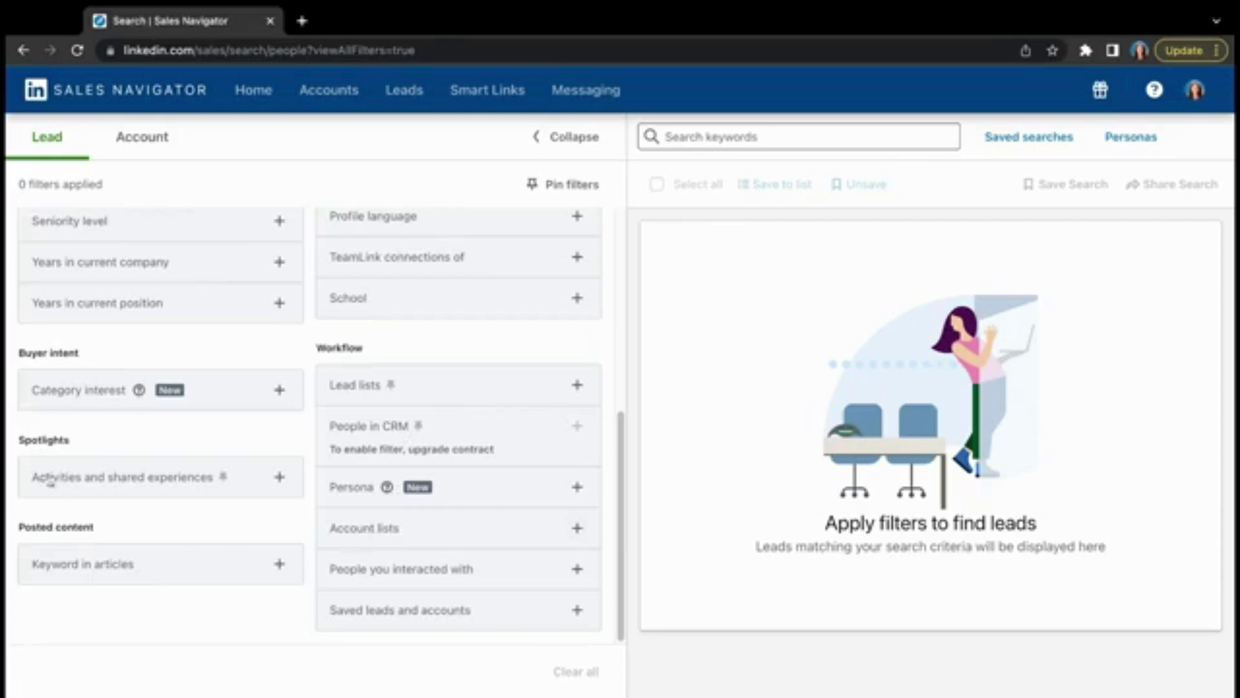
{"action": "left_click", "coordinate": [105, 489]}
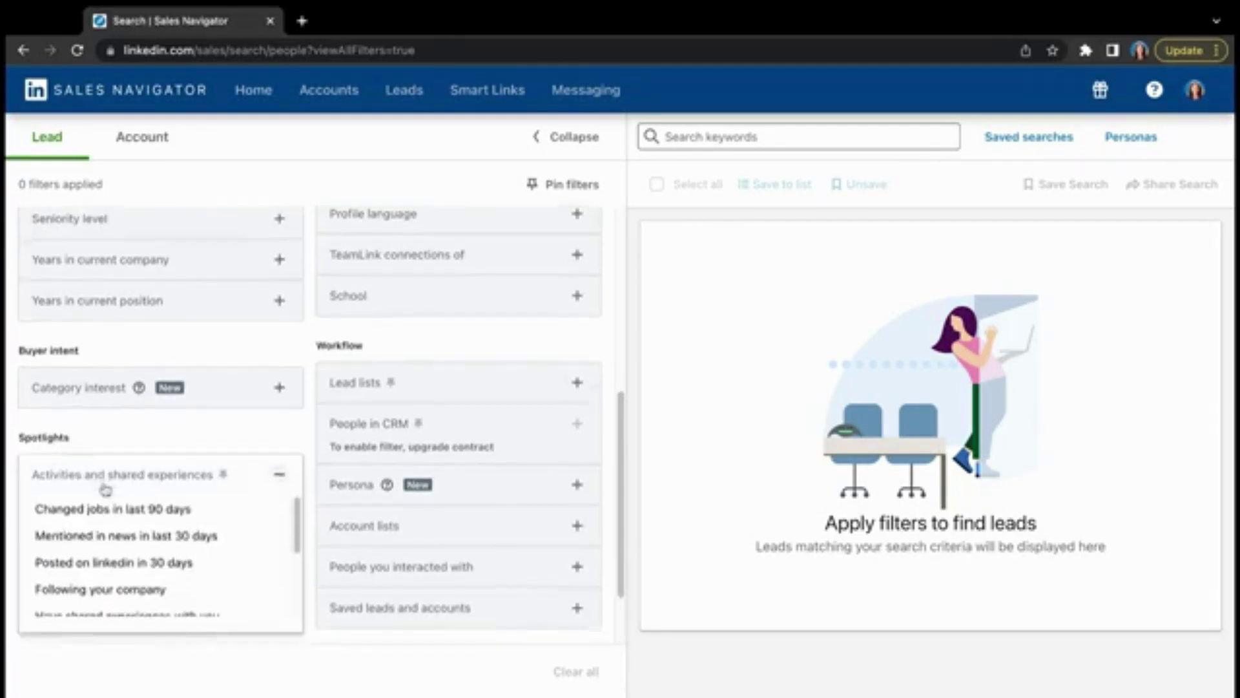
{"action": "scroll", "coordinate": [105, 490], "scroll_direction": "down", "scroll_amount": 1}
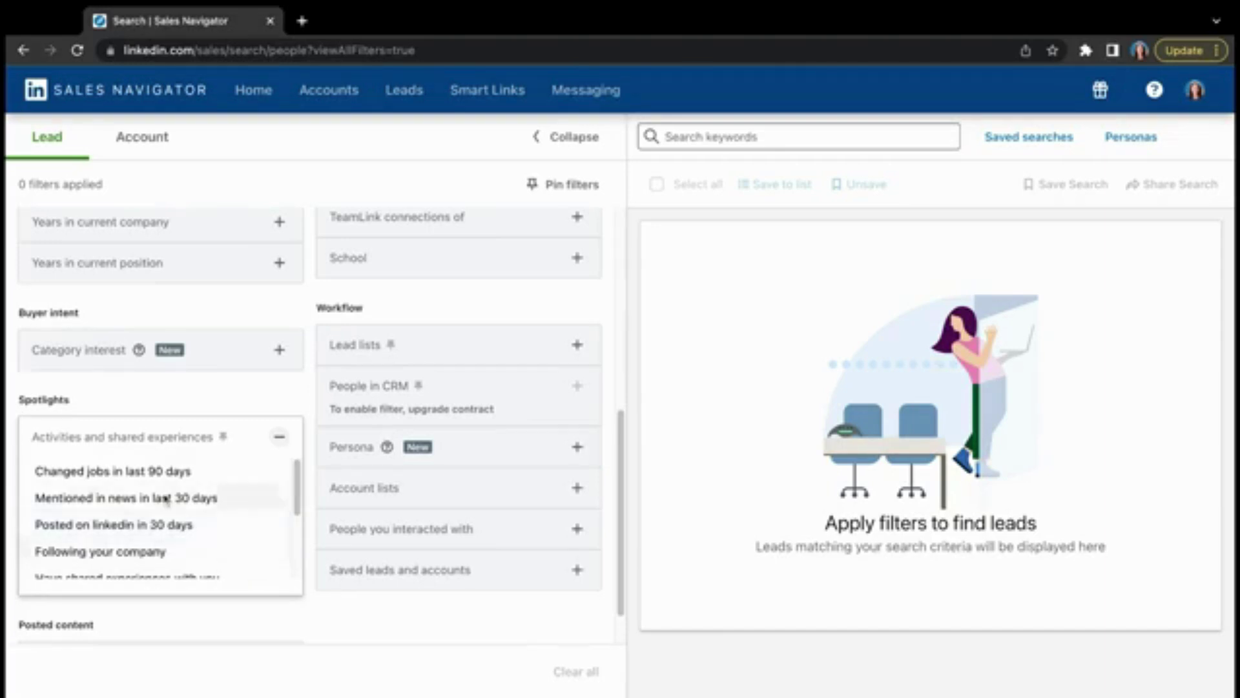
{"action": "scroll", "coordinate": [144, 497], "scroll_direction": "down", "scroll_amount": 3}
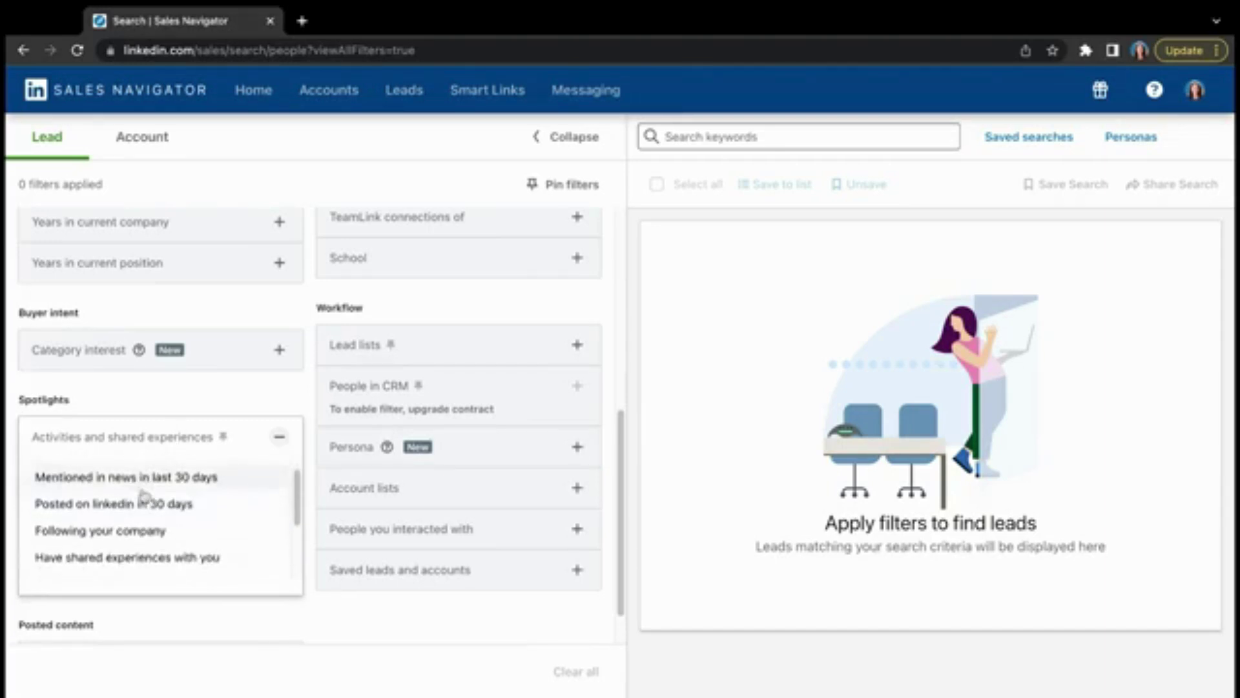
{"action": "scroll", "coordinate": [155, 517], "scroll_direction": "up", "scroll_amount": 4}
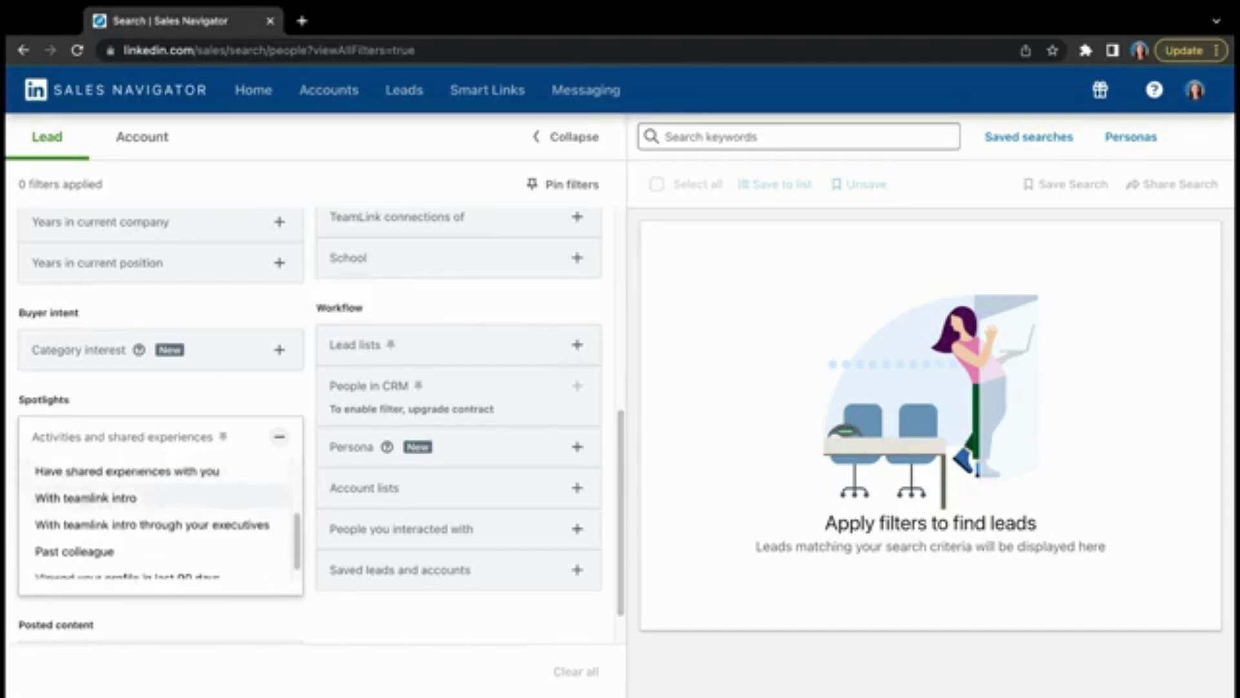